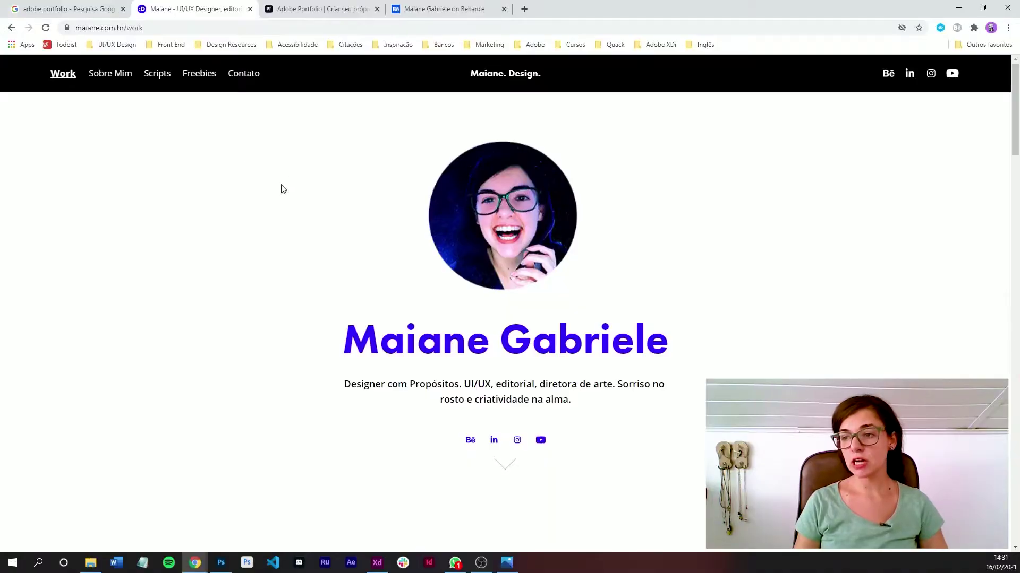
View the published site full screen, scroll the Work grid, and open the UI accessibility kit project
key("F11")
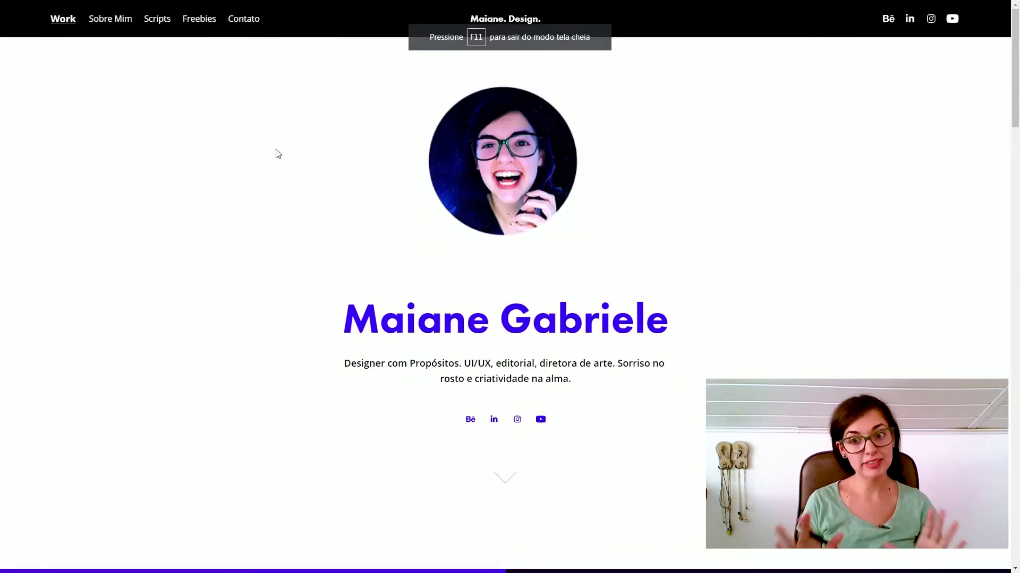
scroll(1005, 72, "down", 2)
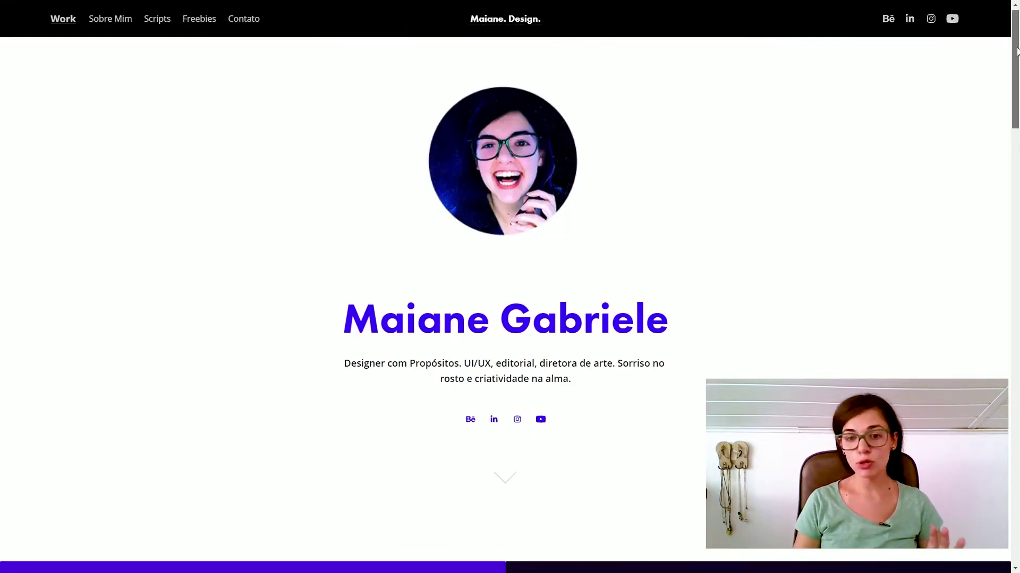
scroll(1005, 72, "down", 2)
scroll(1008, 95, "up", 2)
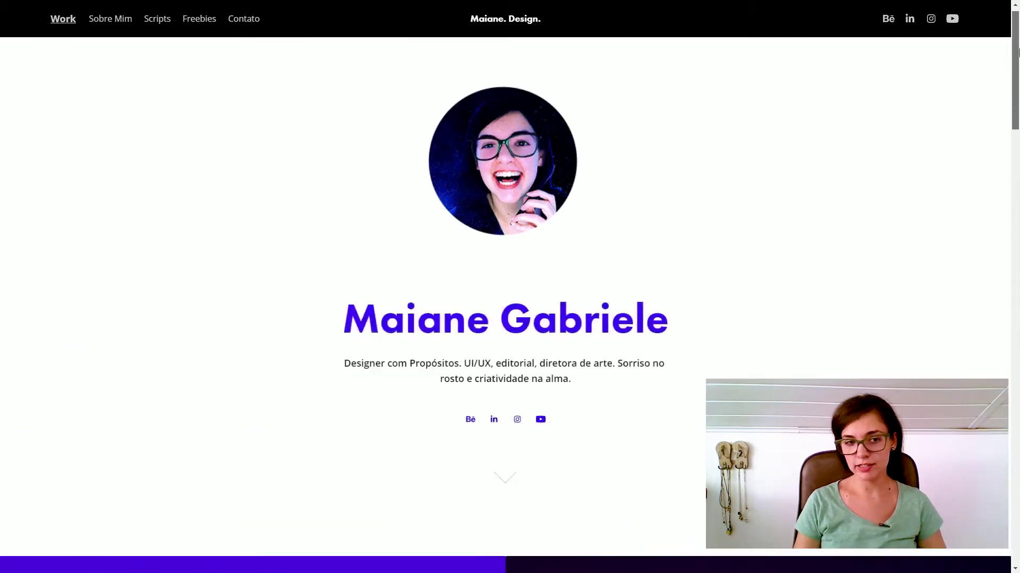
scroll(1004, 106, "down", 3)
scroll(1004, 106, "down", 4)
scroll(997, 150, "down", 3)
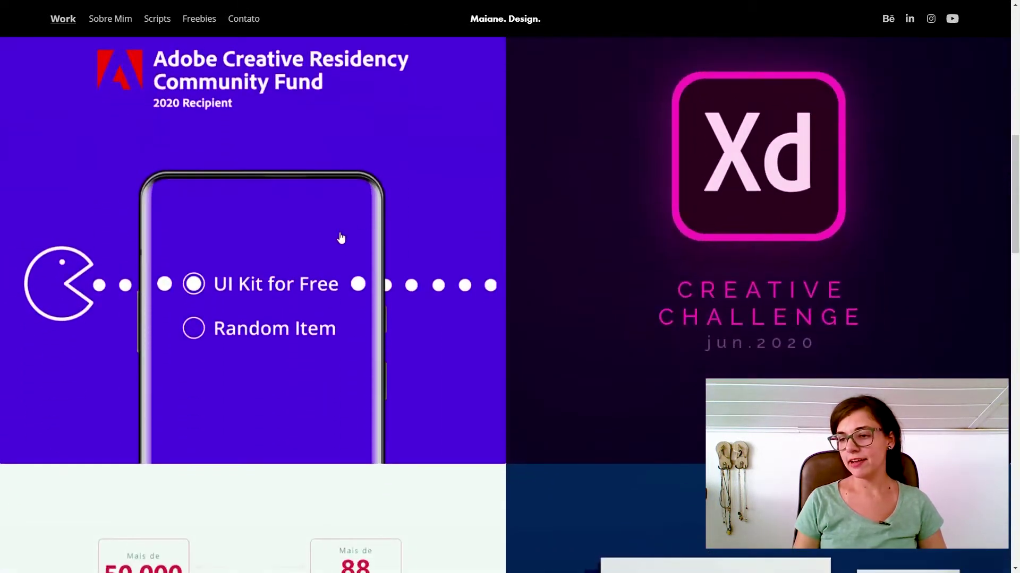
left_click(338, 262)
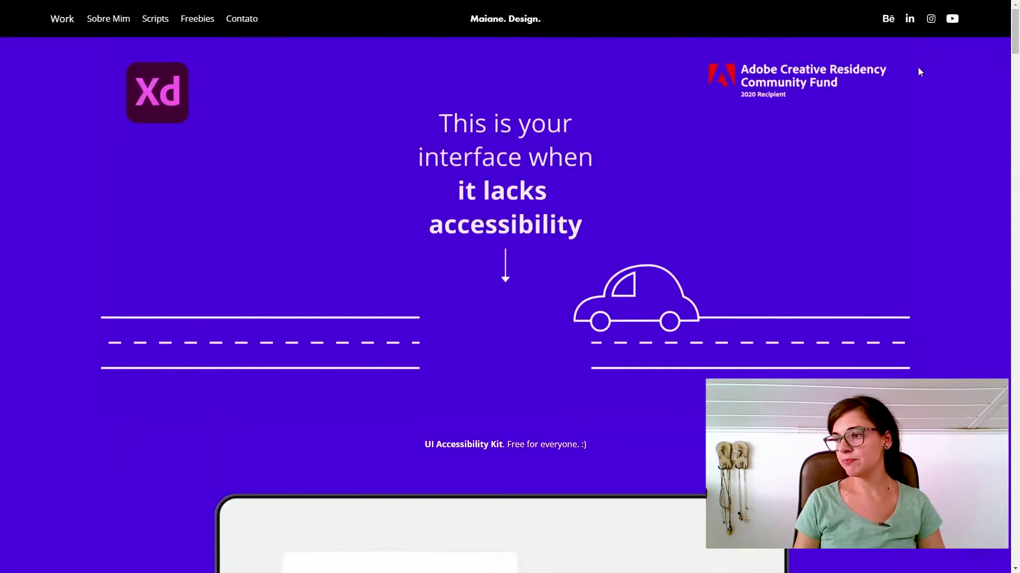
Visit the Contato page and try its Nome, E-mail and Mensagem fields, then Freebies and Work
left_click(245, 22)
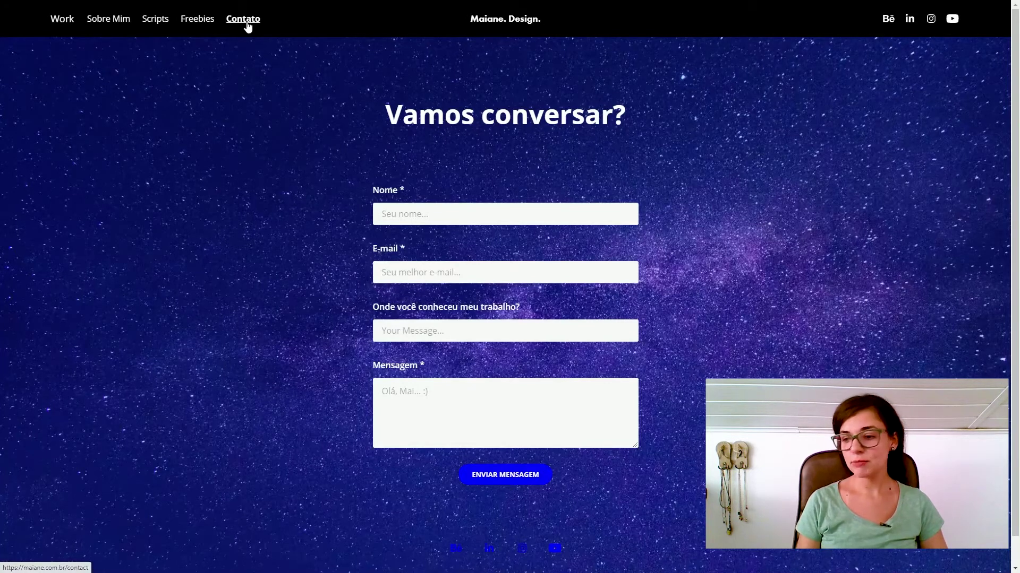
left_click(411, 210)
left_click(512, 272)
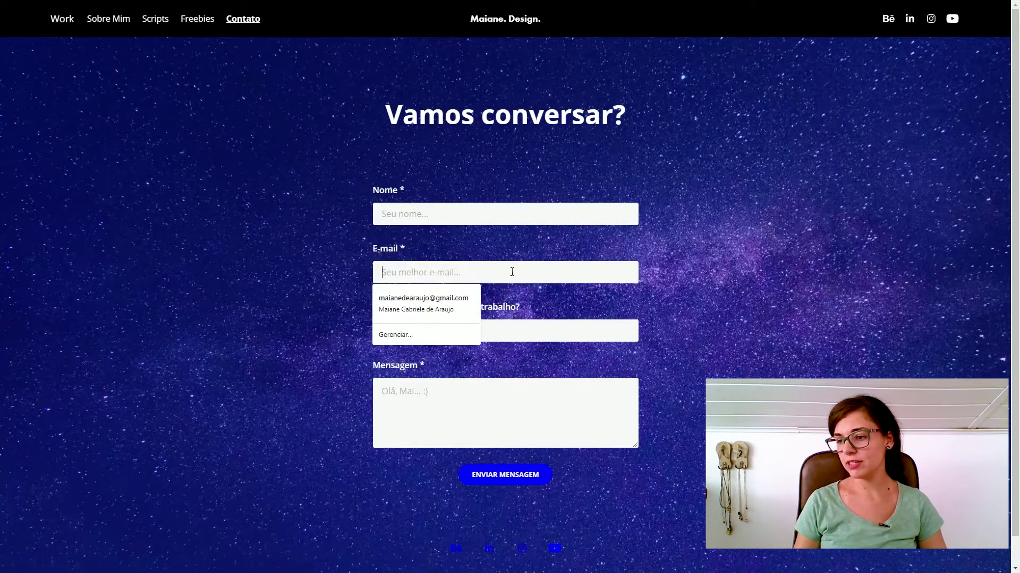
left_click(536, 393)
left_click(192, 23)
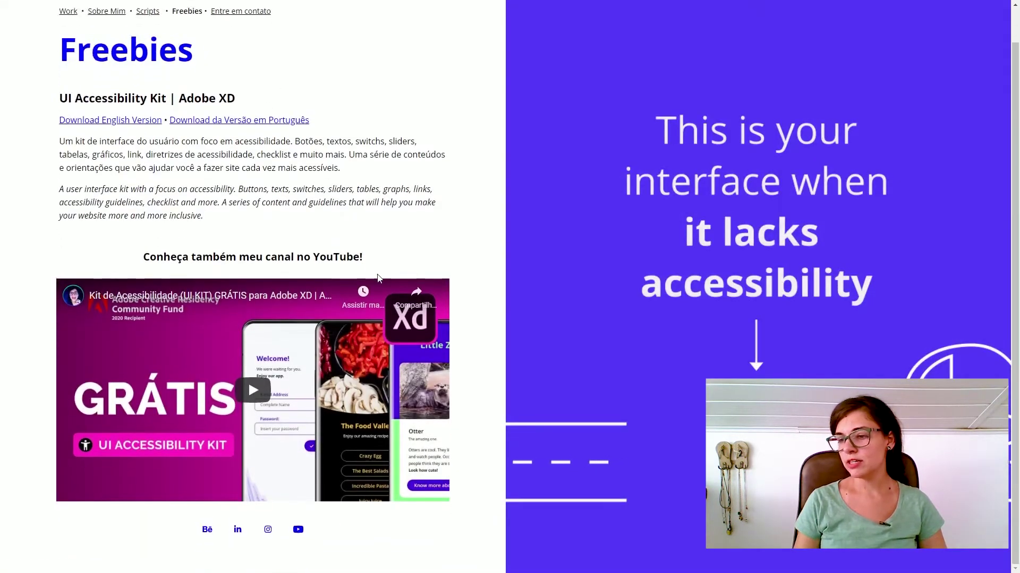
left_click(66, 49)
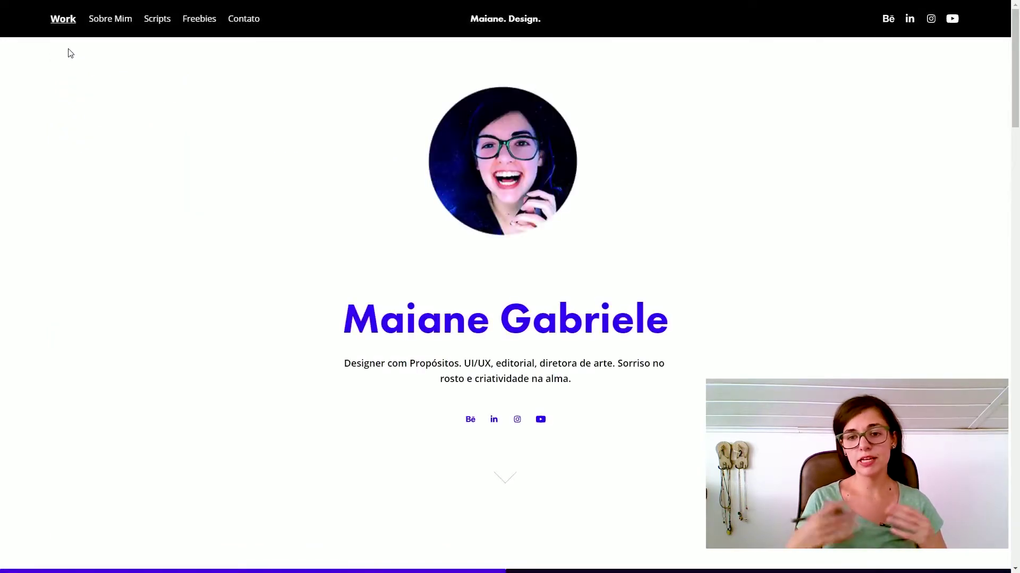
Open the Landing Pages project from the Work grid and scroll through it
scroll(219, 237, "down", 5)
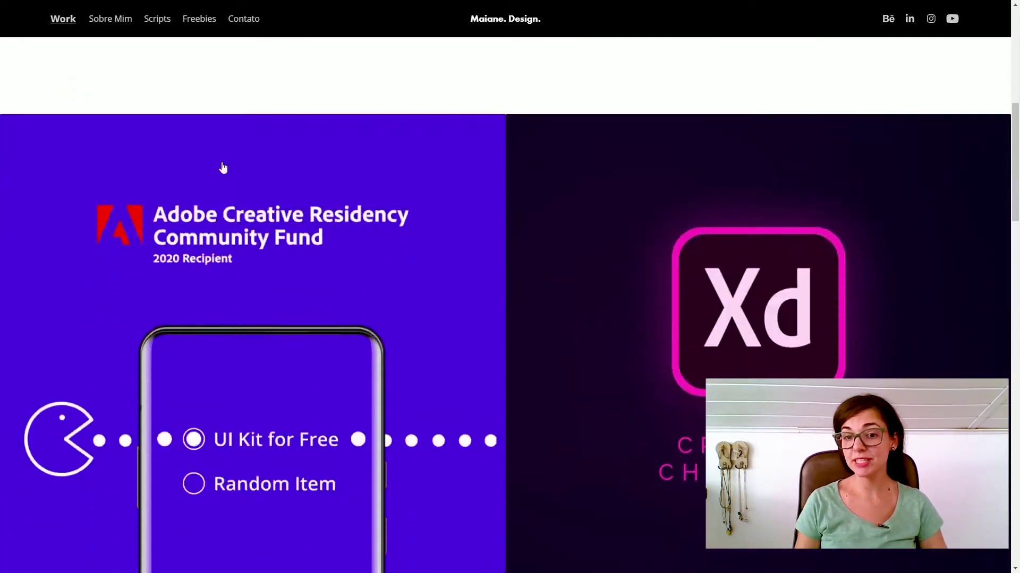
scroll(264, 263, "down", 6)
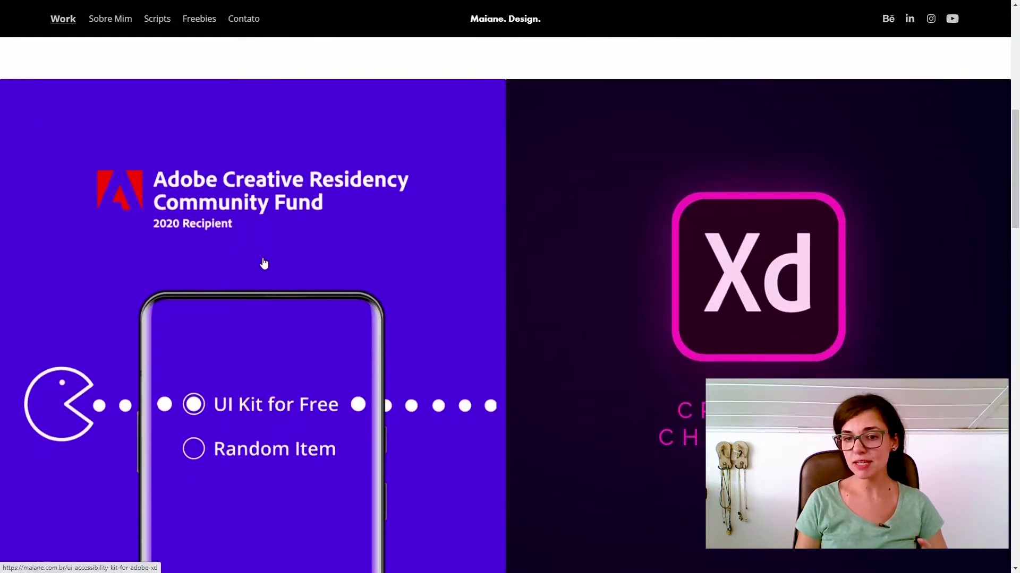
scroll(353, 258, "down", 3)
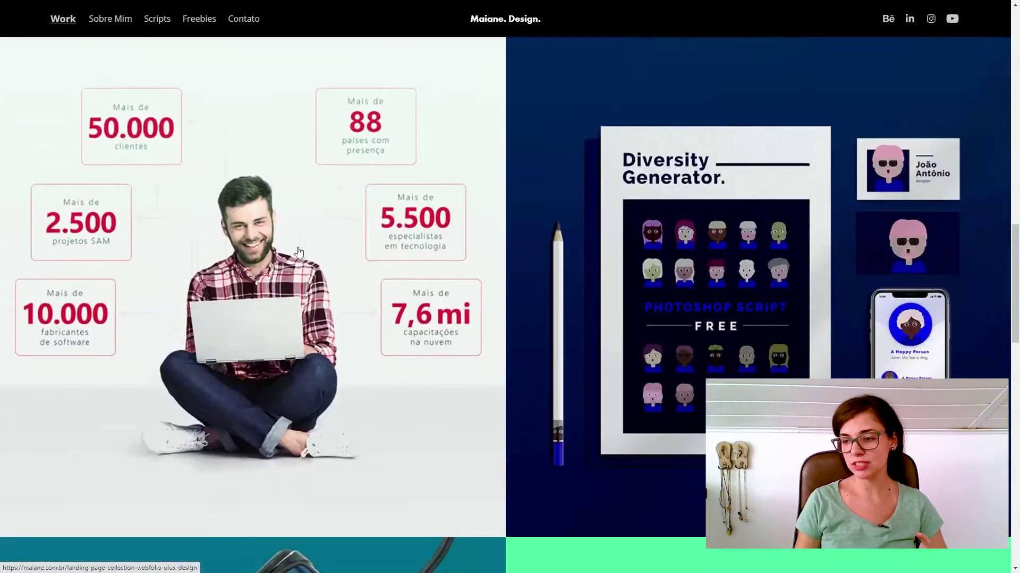
left_click(291, 266)
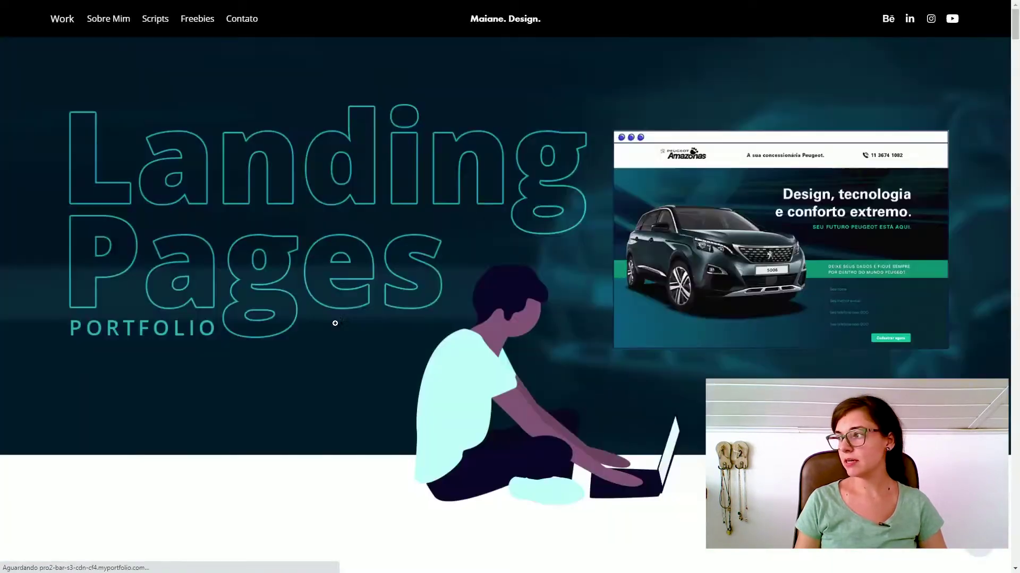
scroll(338, 322, "down", 4)
scroll(338, 321, "down", 4)
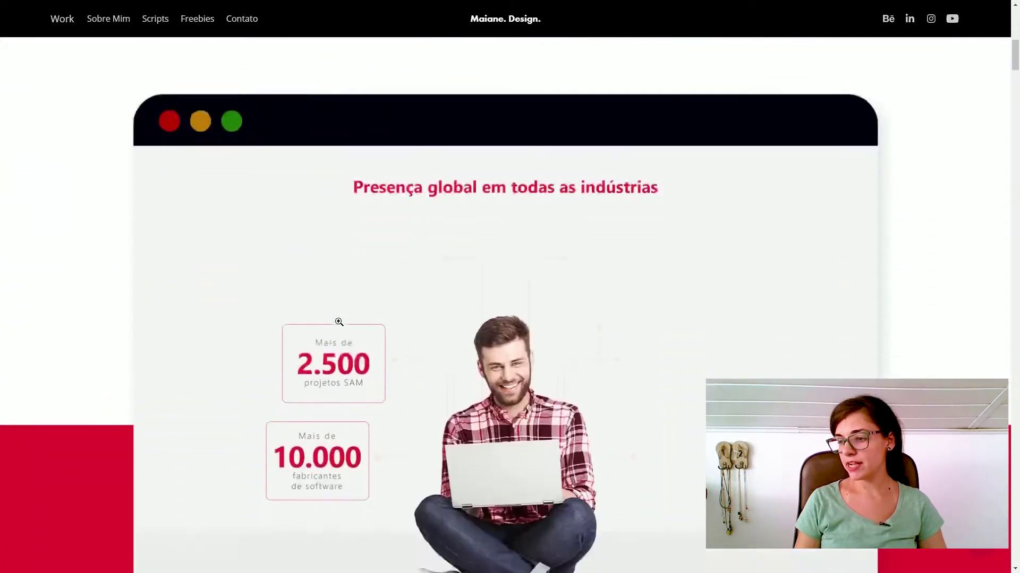
scroll(338, 321, "down", 4)
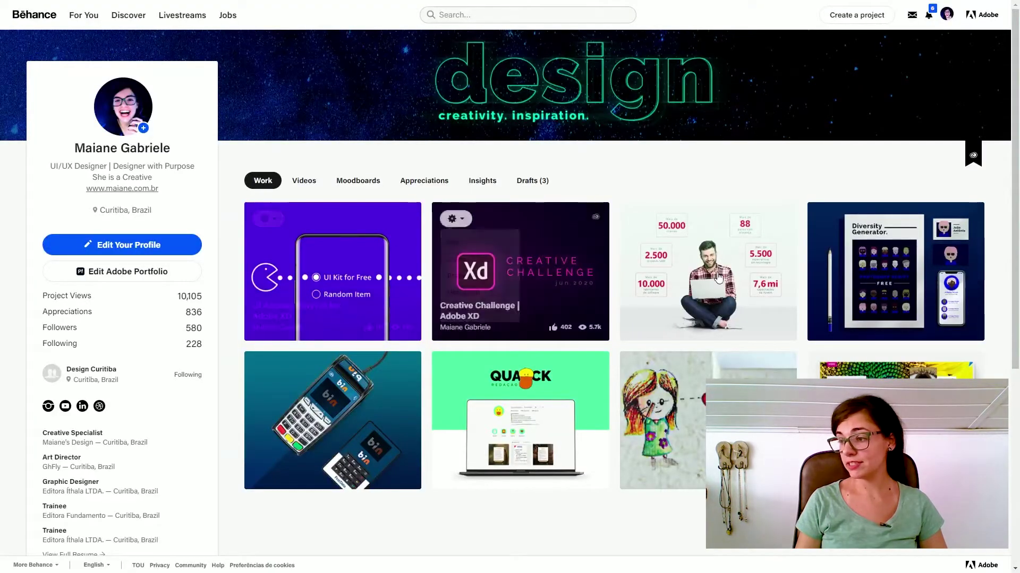
Browse the Landing Page Collection project on Behance, close it, and go to the Adobe Portfolio site list
left_click(626, 255)
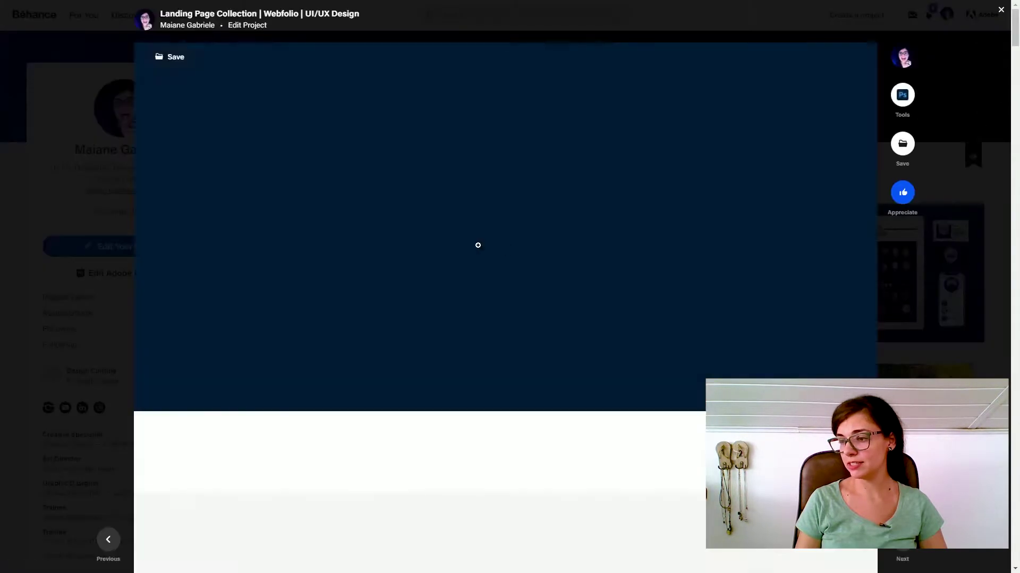
scroll(235, 378, "down", 4)
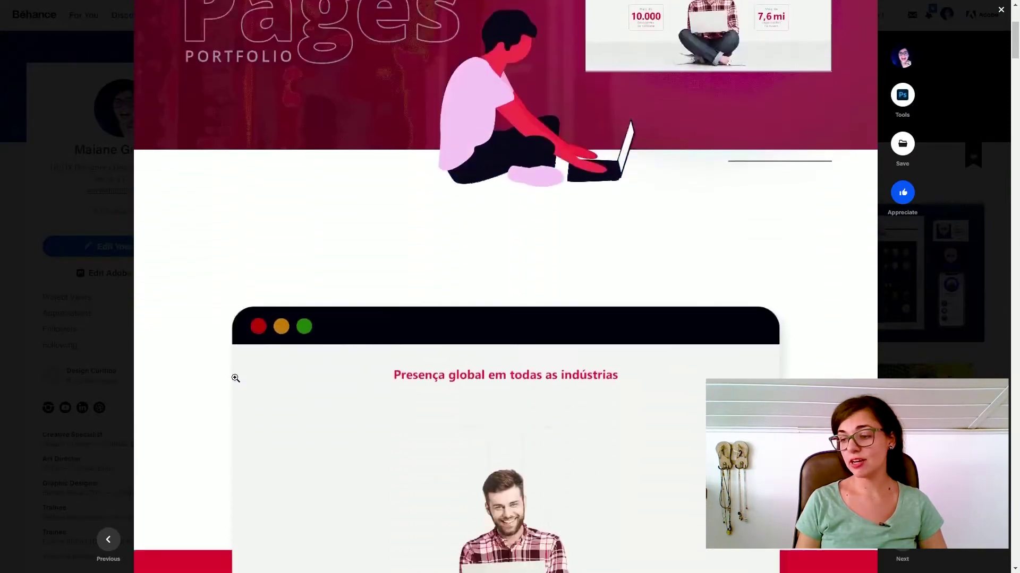
scroll(235, 379, "down", 5)
scroll(236, 378, "down", 5)
scroll(506, 247, "down", 3)
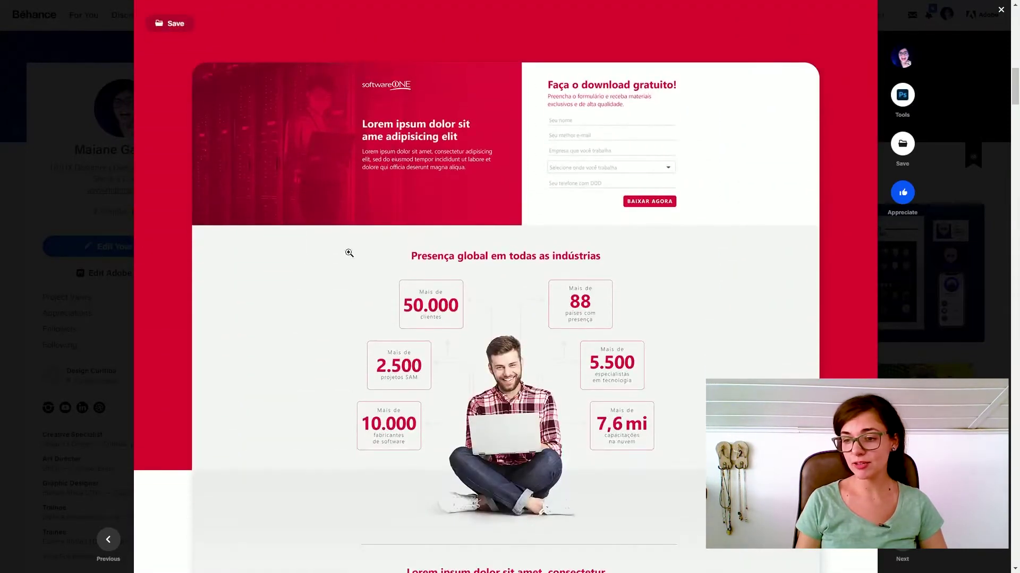
left_click(24, 309)
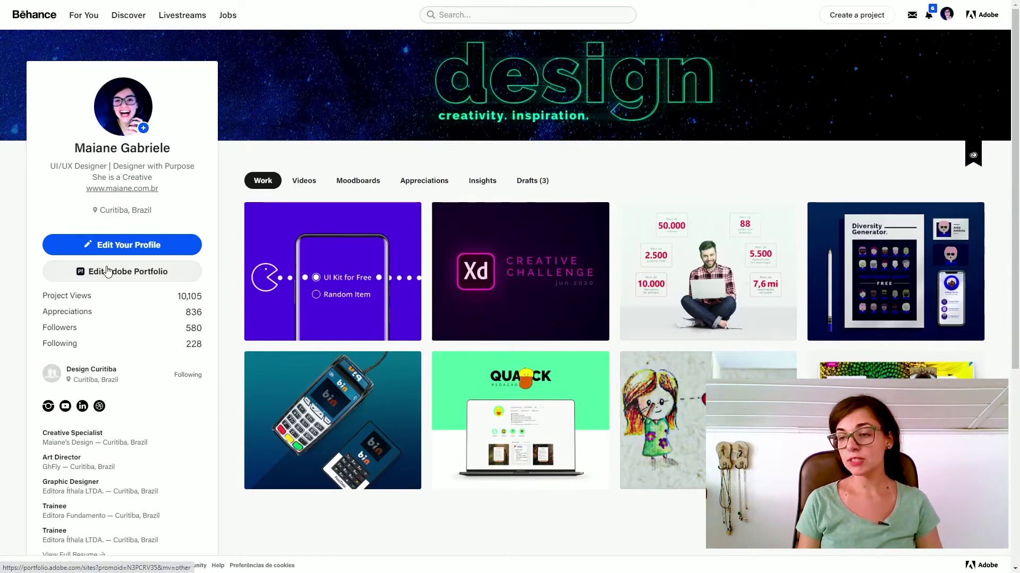
left_click(108, 272)
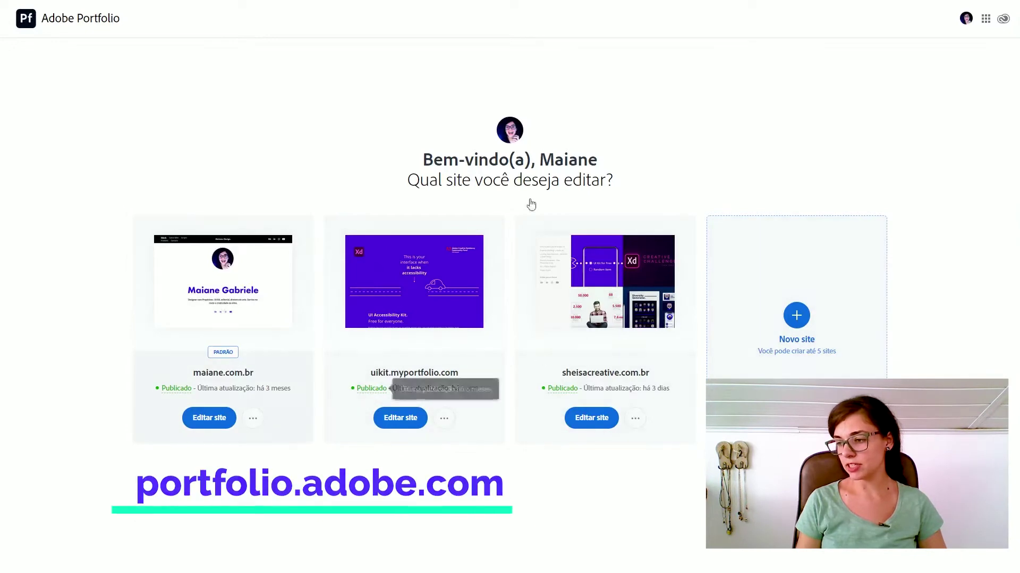
Start a new site, browse the theme picker, and open the Rose theme preview
left_click(796, 316)
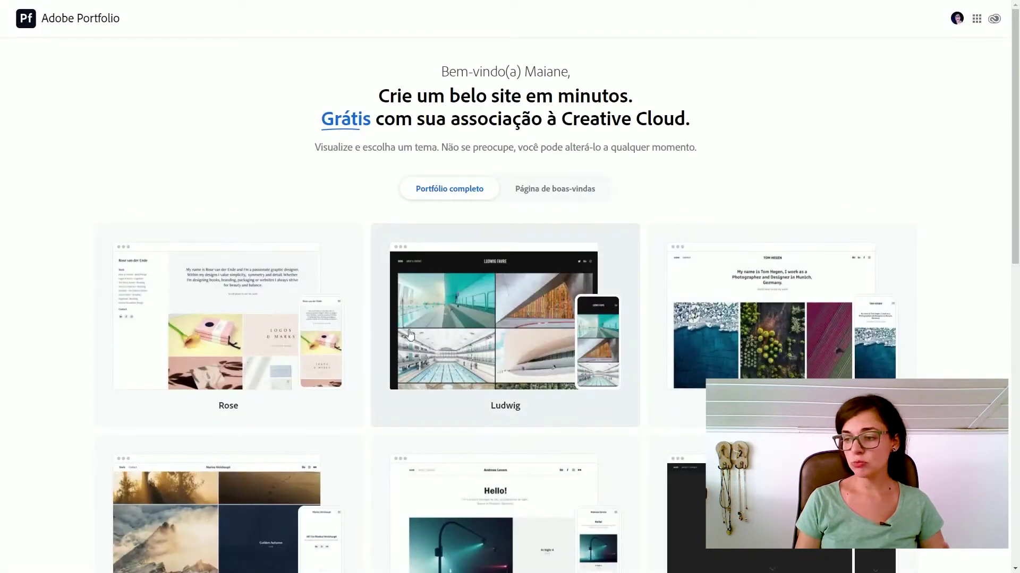
scroll(365, 387, "down", 2)
scroll(366, 388, "down", 7)
scroll(366, 387, "down", 3)
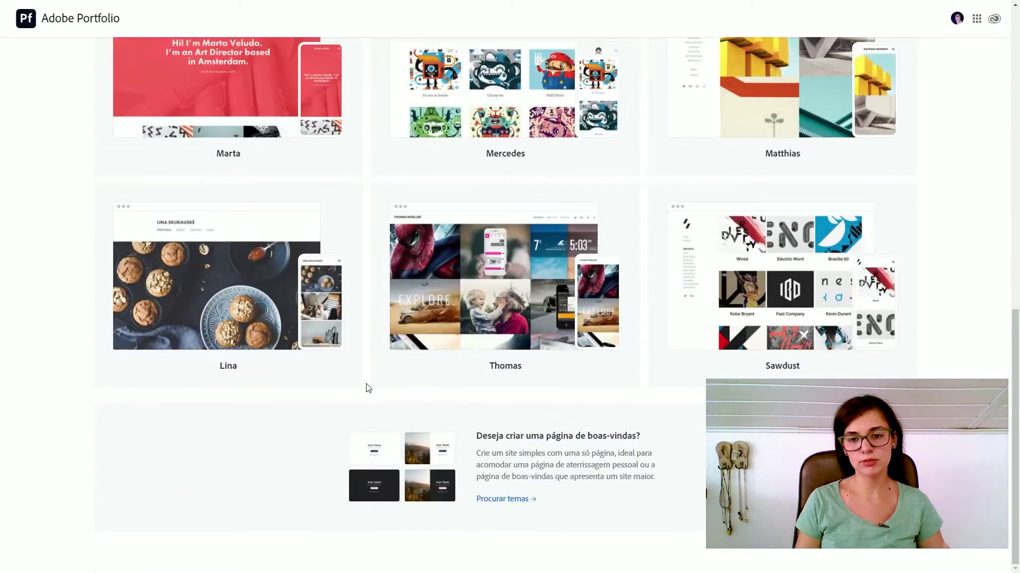
scroll(366, 387, "up", 2)
scroll(364, 387, "up", 8)
scroll(356, 377, "up", 2)
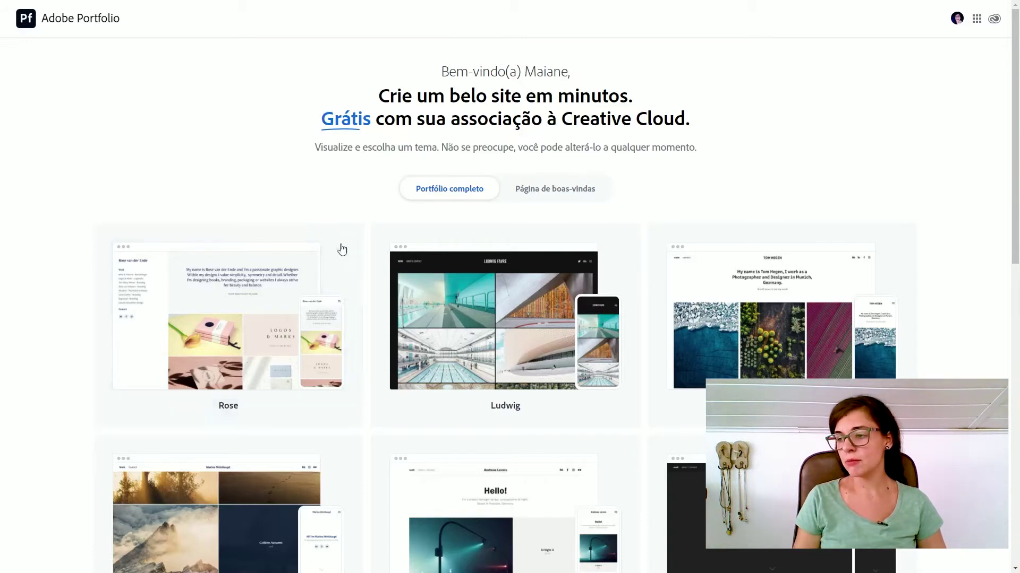
left_click(260, 329)
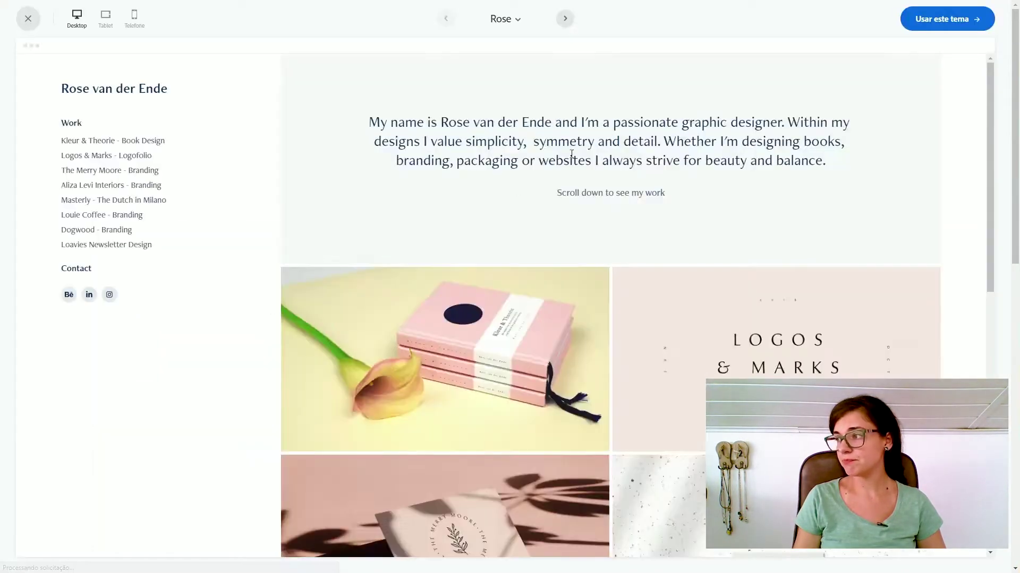
Check the Rose theme preview, including its Kleur & Theorie project page
left_click(562, 24)
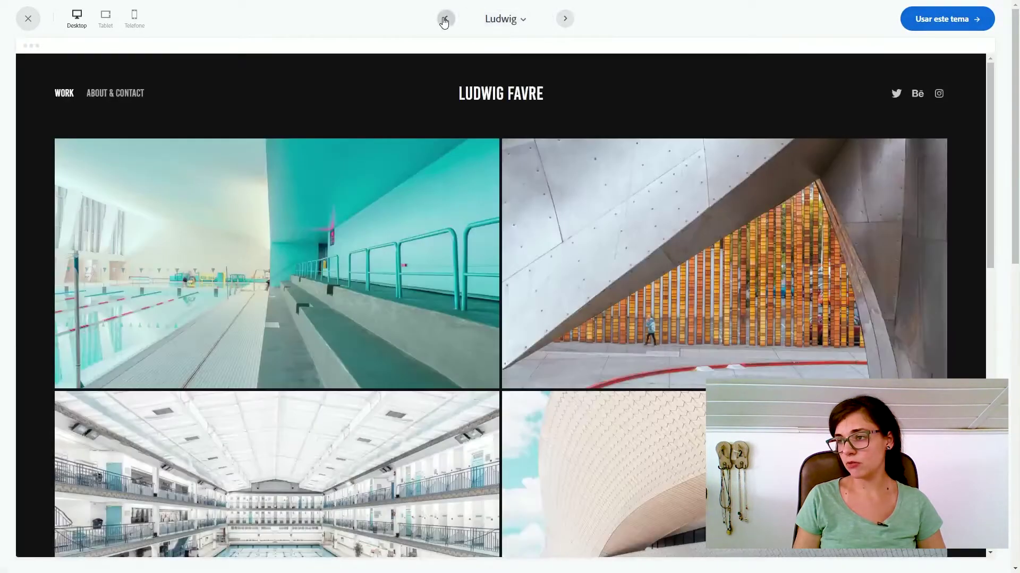
left_click(446, 19)
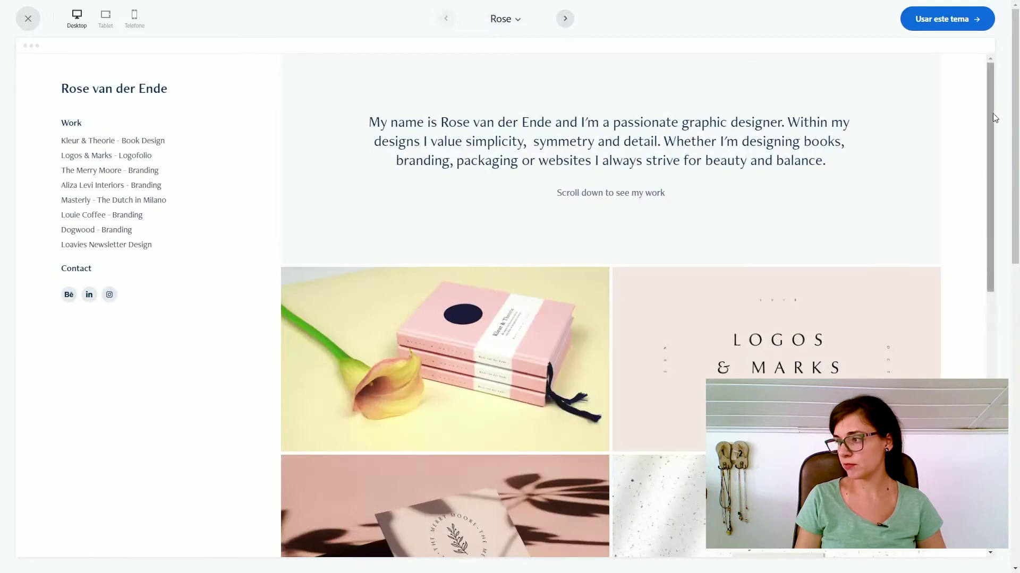
scroll(995, 118, "down", 3)
left_click(480, 209)
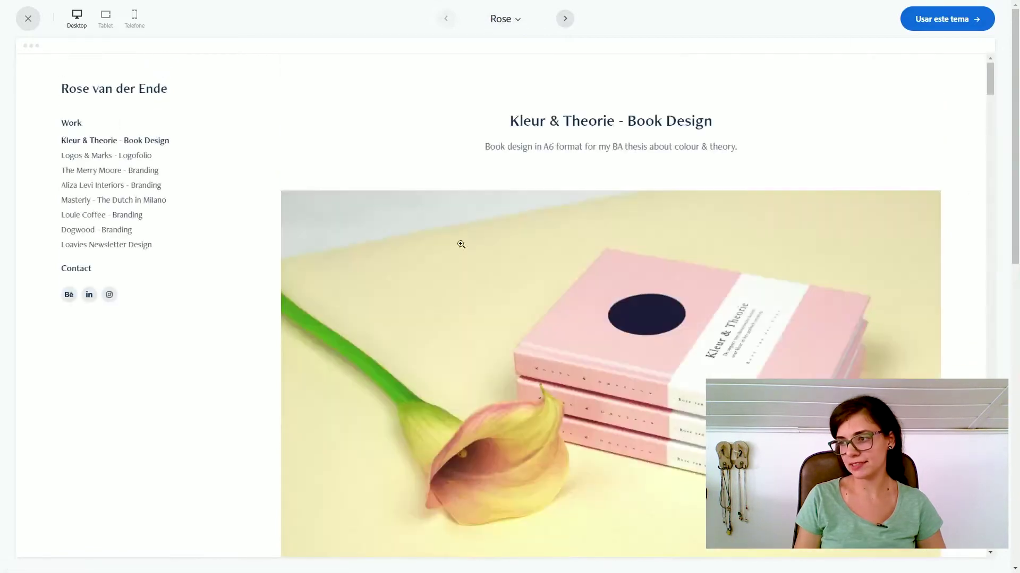
scroll(417, 296, "down", 4)
scroll(417, 296, "up", 3)
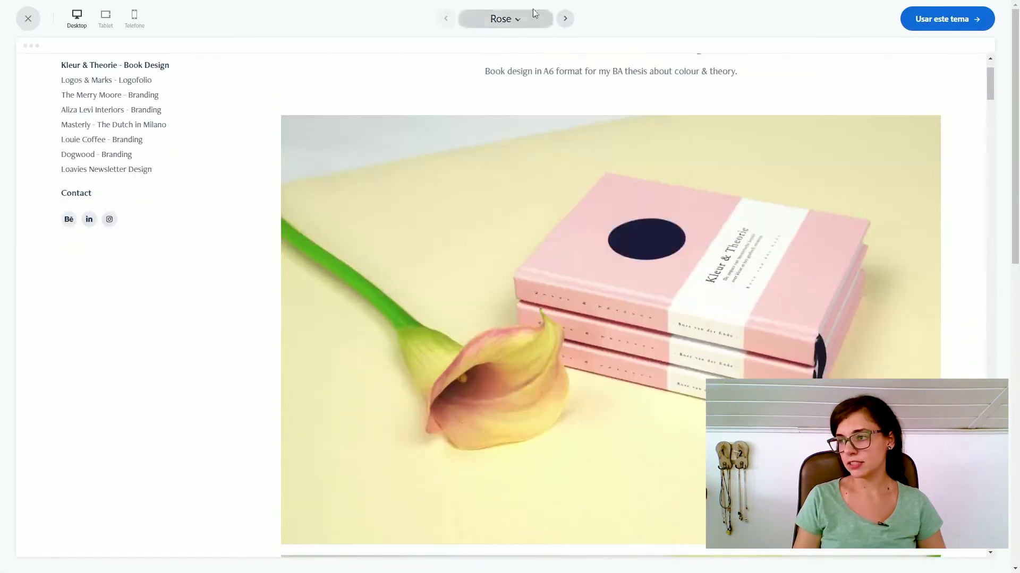
Cycle the preview through the Ludwig, Hegen, Marina and Andreas themes, checking the about/contact and work pages
left_click(534, 13)
left_click(565, 19)
left_click(565, 18)
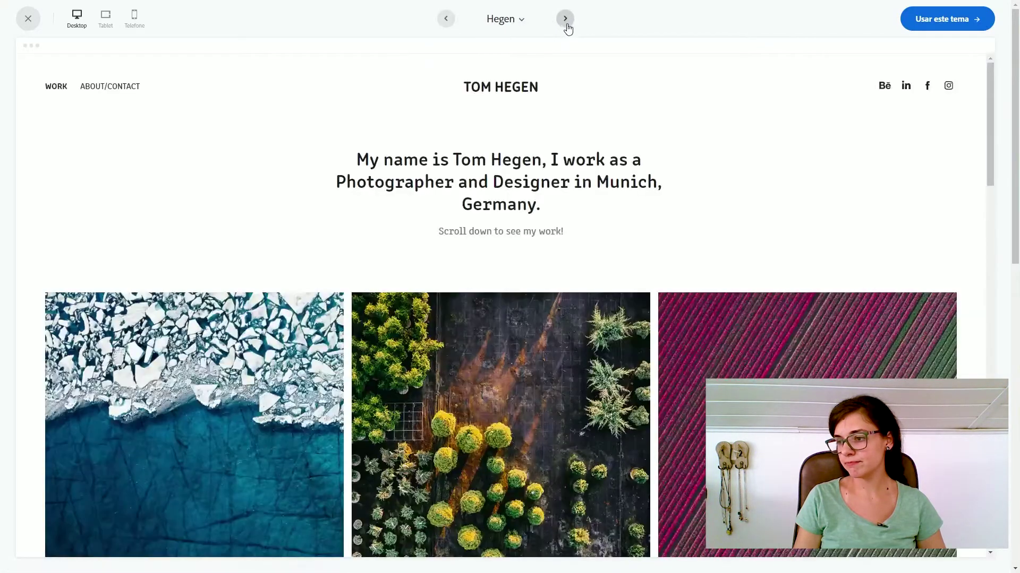
left_click(565, 19)
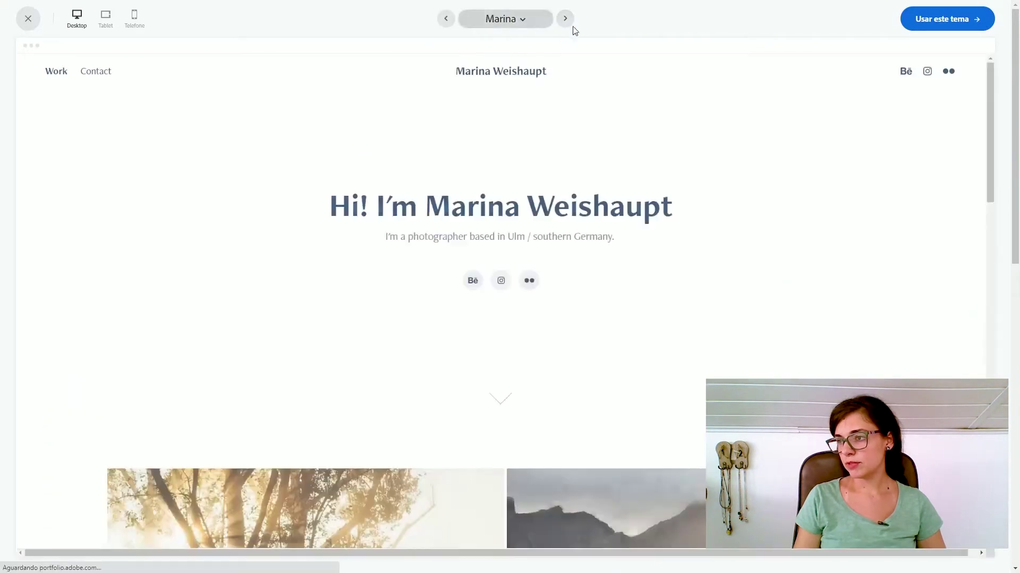
left_click(564, 24)
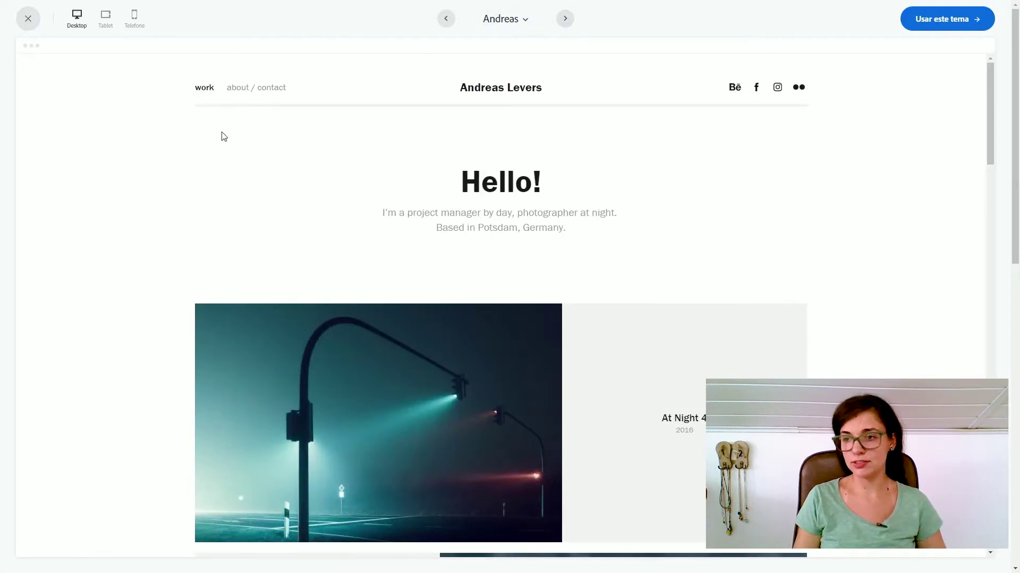
left_click(241, 88)
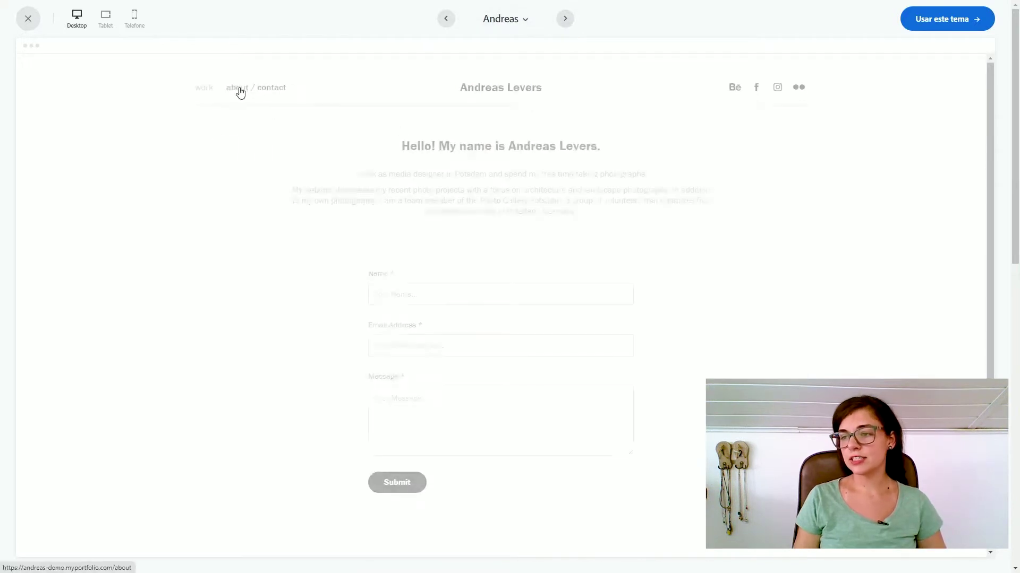
left_click(207, 88)
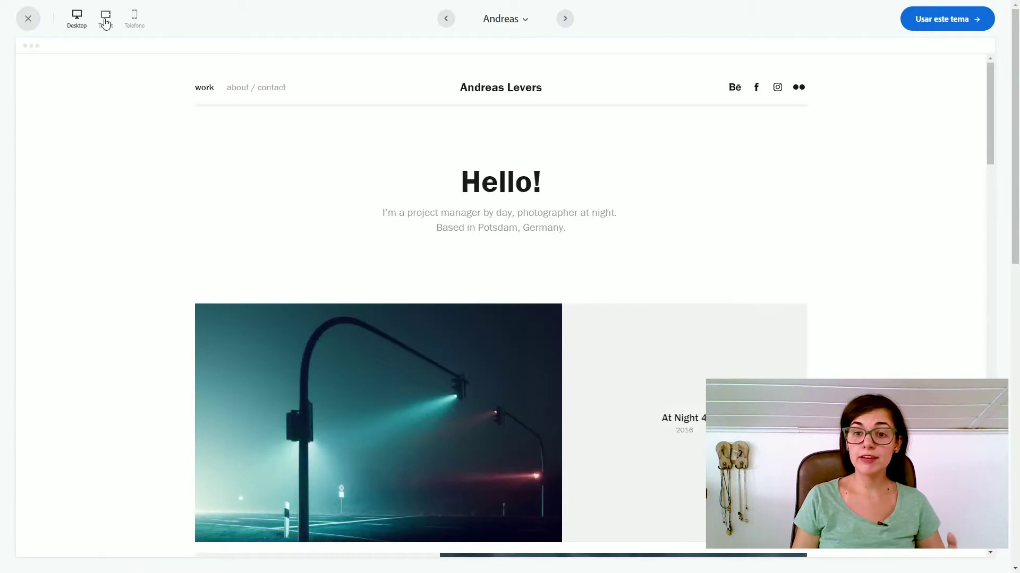
Compare the Tablet, Telefone and Desktop layouts, then build the site with this theme
left_click(106, 24)
left_click(135, 21)
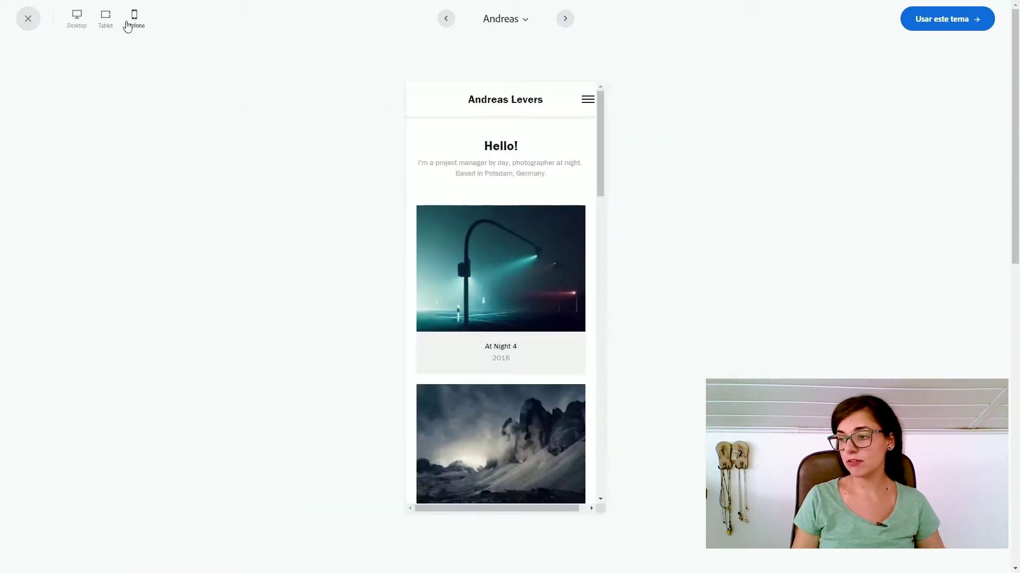
left_click(106, 23)
left_click(77, 20)
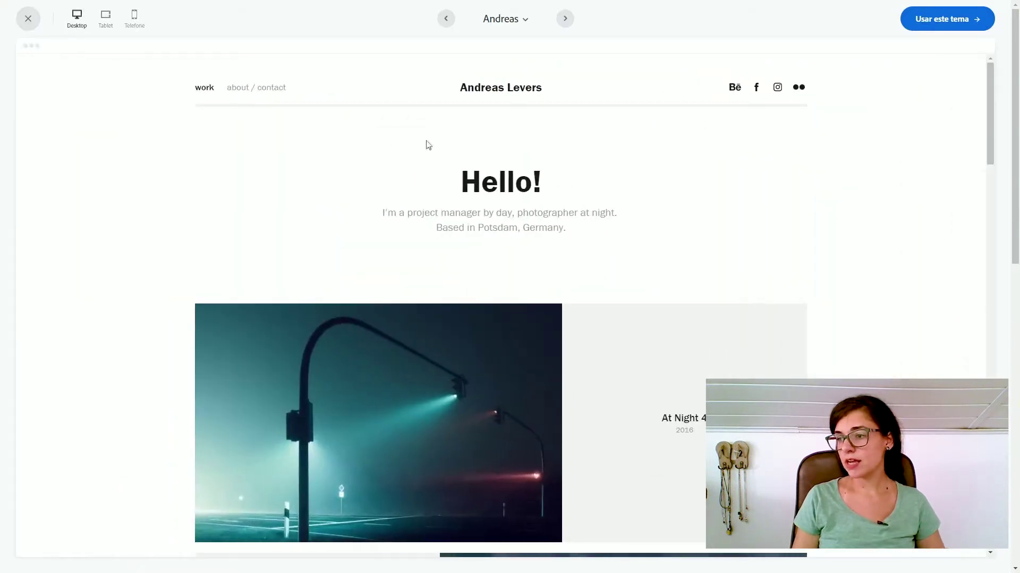
left_click(921, 22)
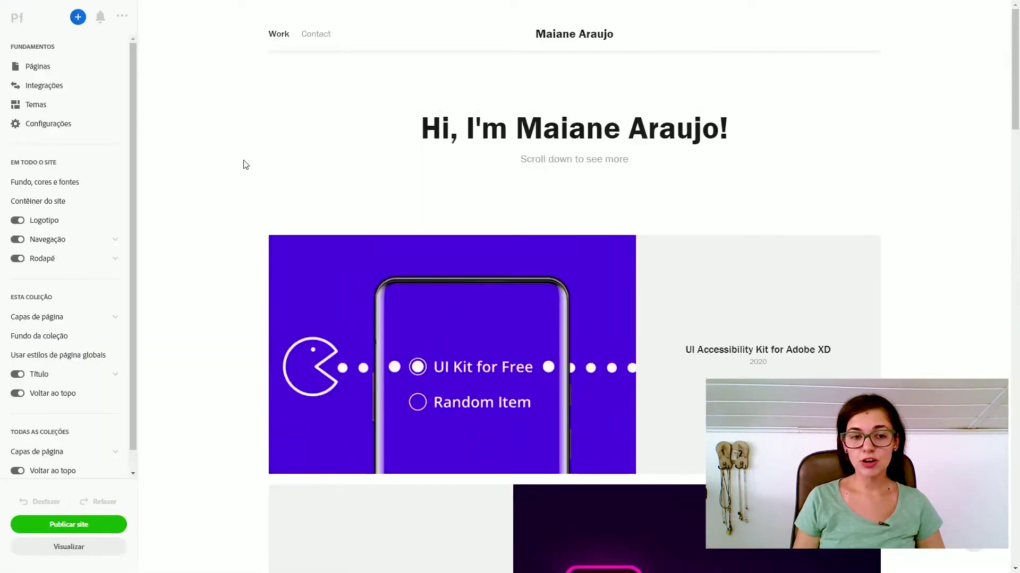
Select the greeting title on the new home page and scroll down to the project covers
left_click(489, 134)
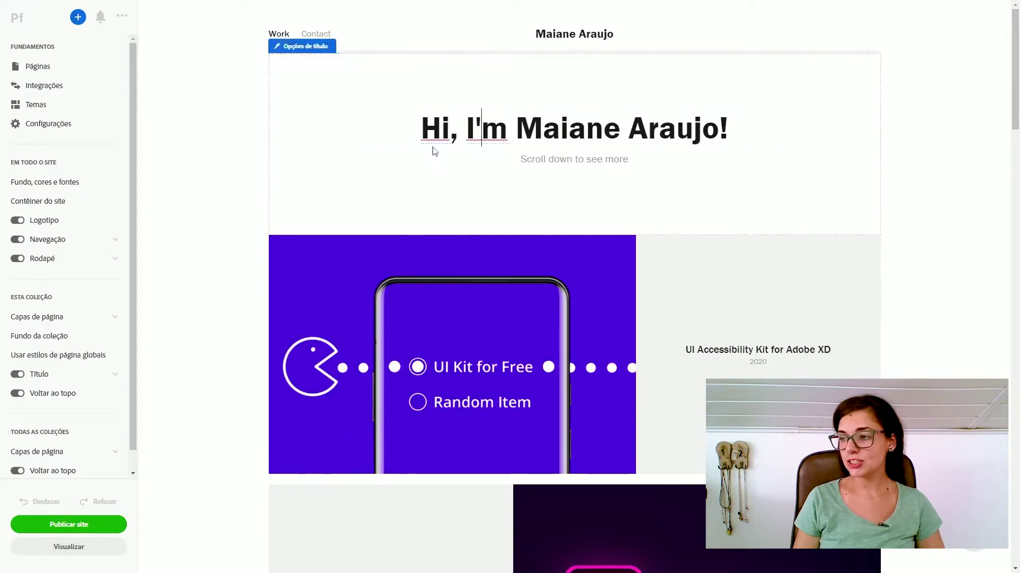
scroll(404, 333, "down", 4)
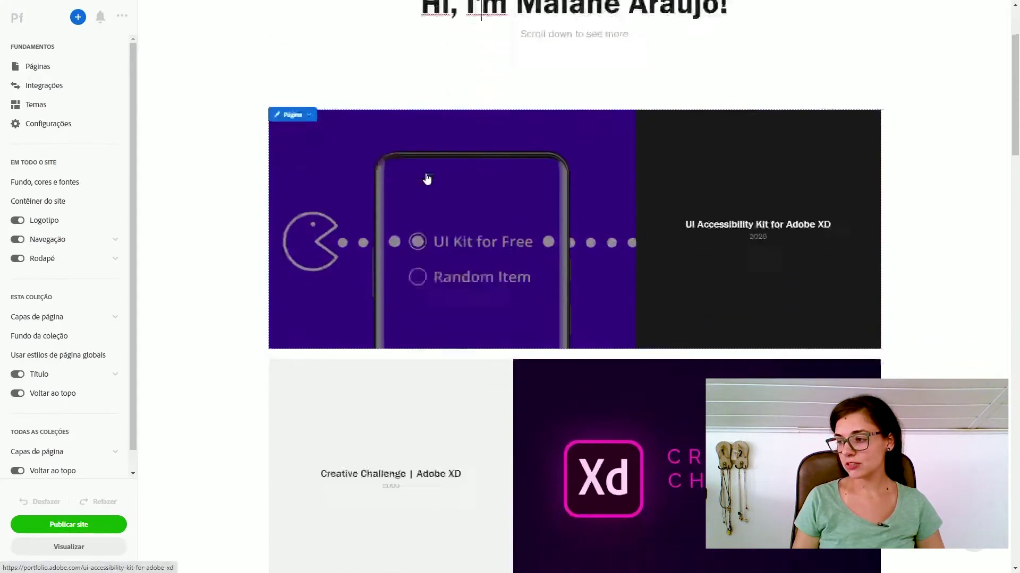
Change the title to a Portuguese 'Olá' greeting introducing the author's nickname, leaving 'Scroll down to see more' unchanged
scroll(529, 330, "down", 2)
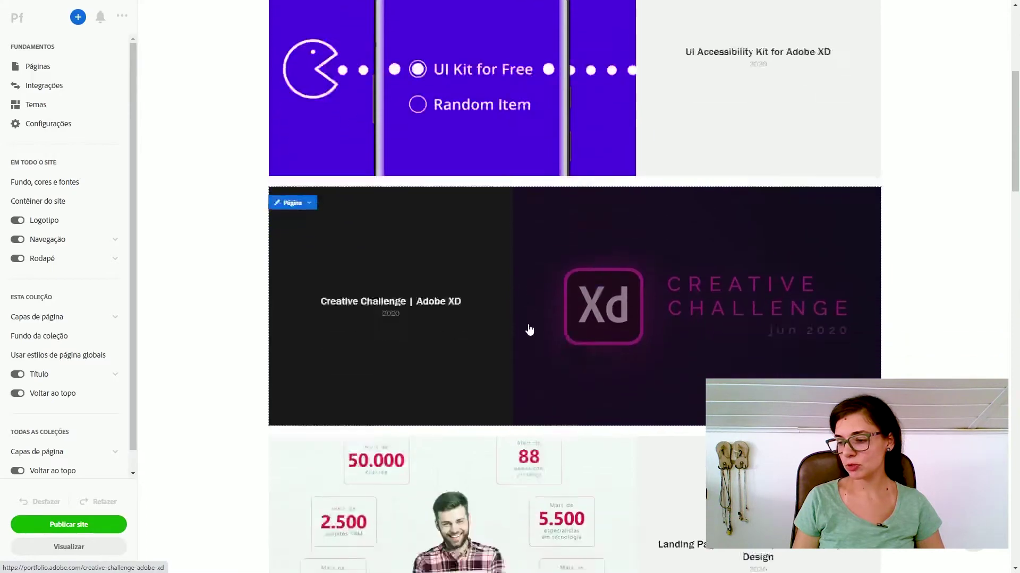
scroll(529, 330, "down", 5)
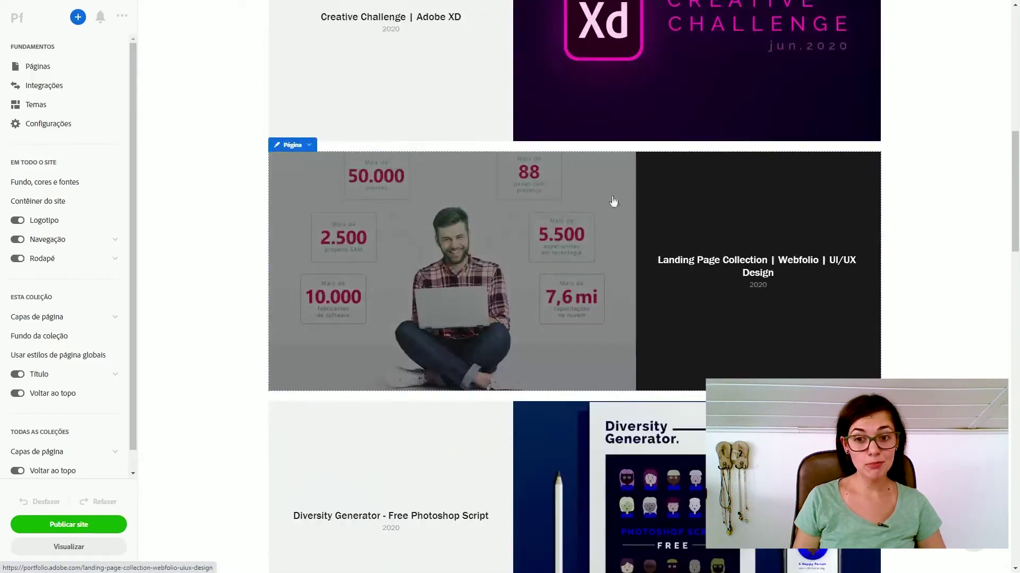
scroll(584, 190, "up", 5)
scroll(585, 190, "up", 6)
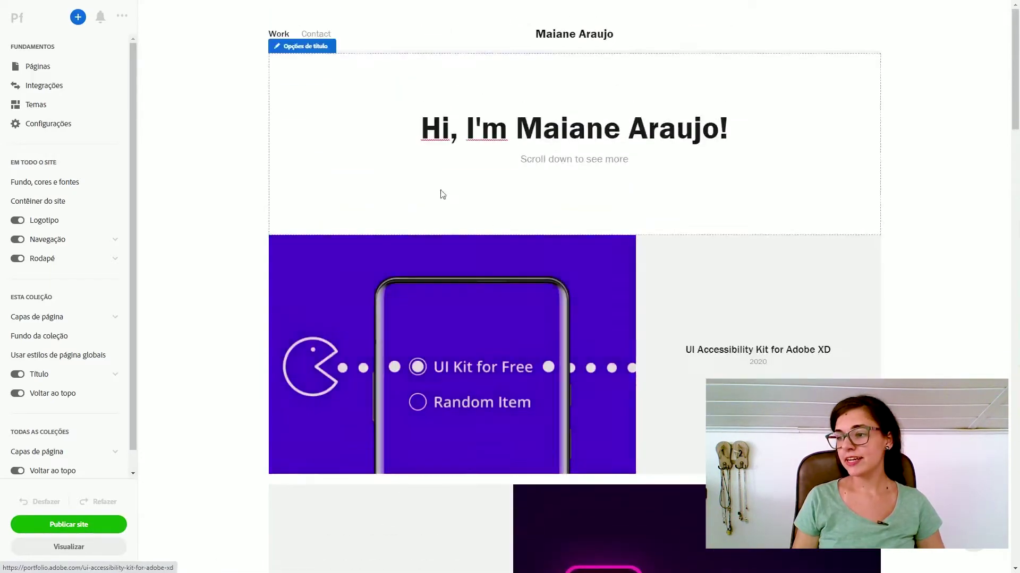
left_click_drag(421, 128, 694, 130)
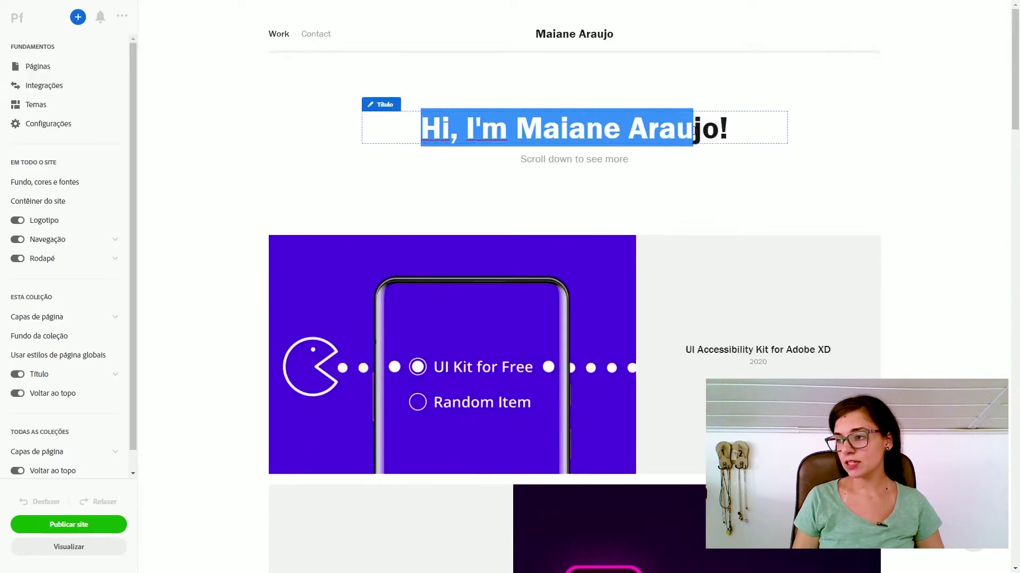
type("Olá")
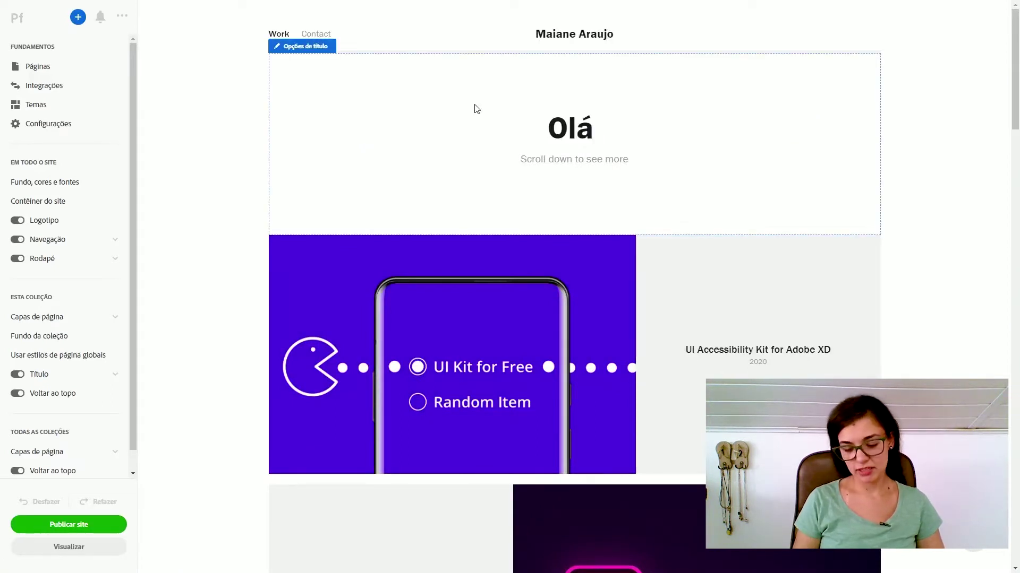
type("q")
type("u sou")
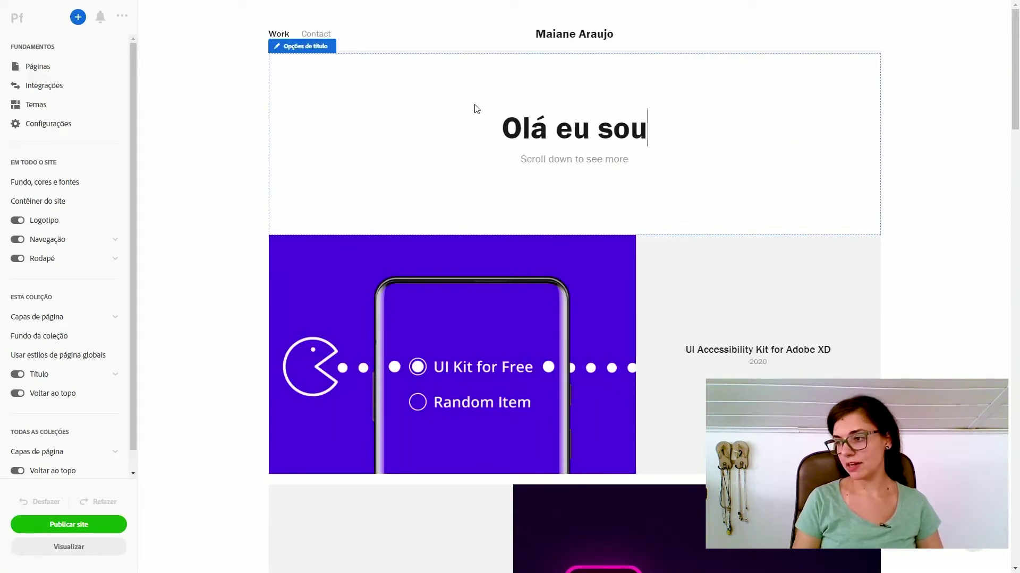
type(" a Mai!")
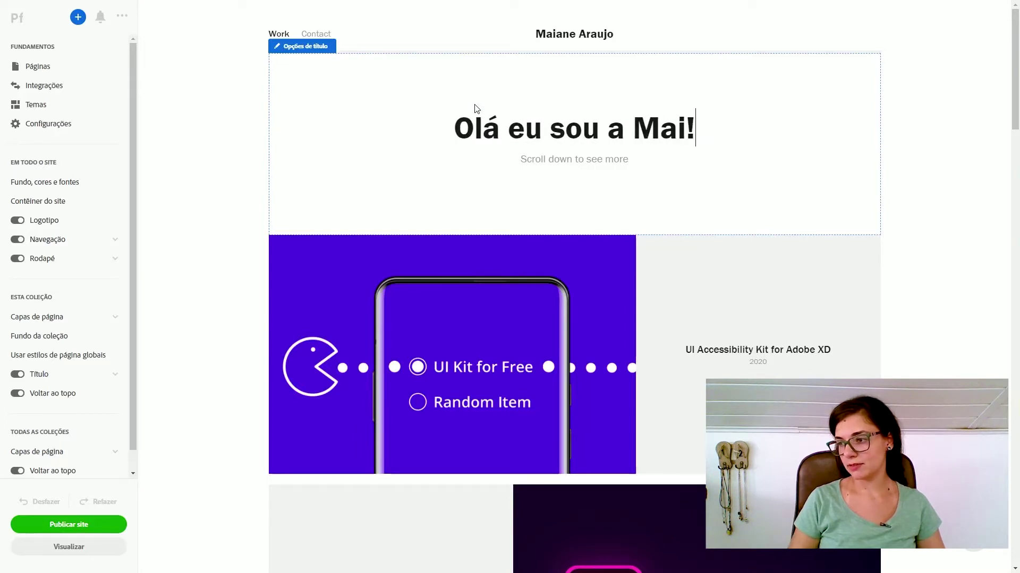
type(",")
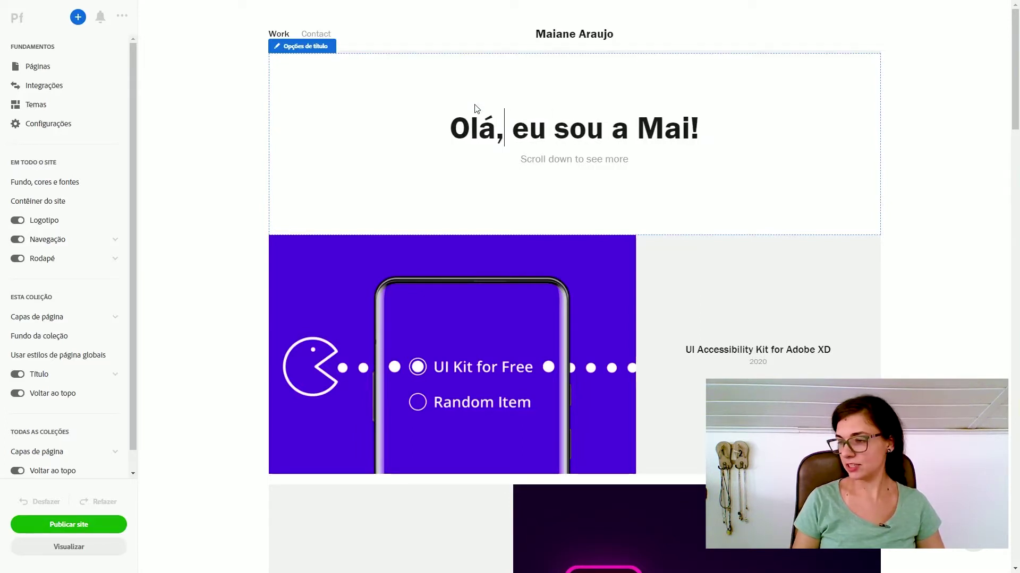
left_click(504, 159)
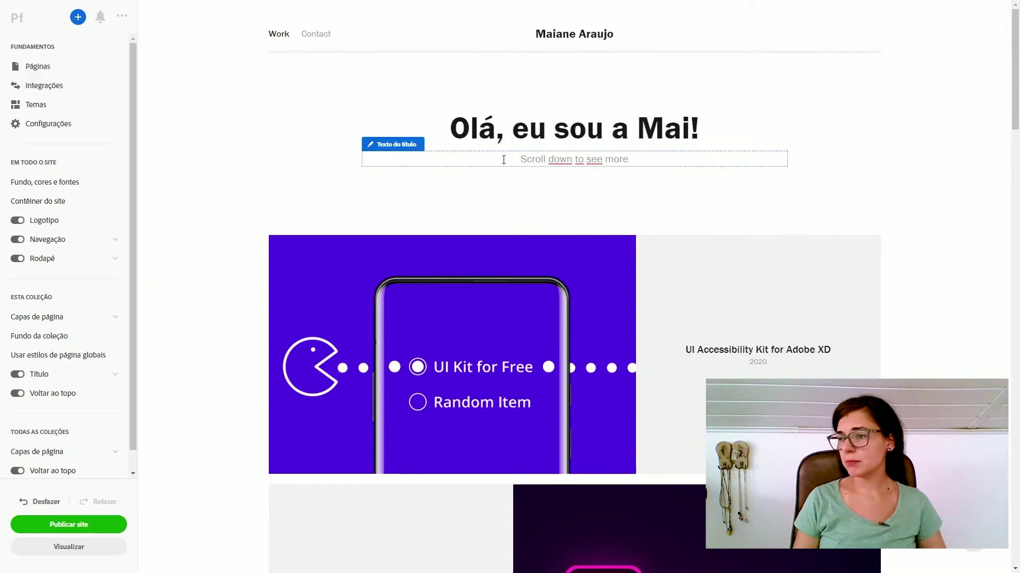
left_click_drag(482, 157, 641, 164)
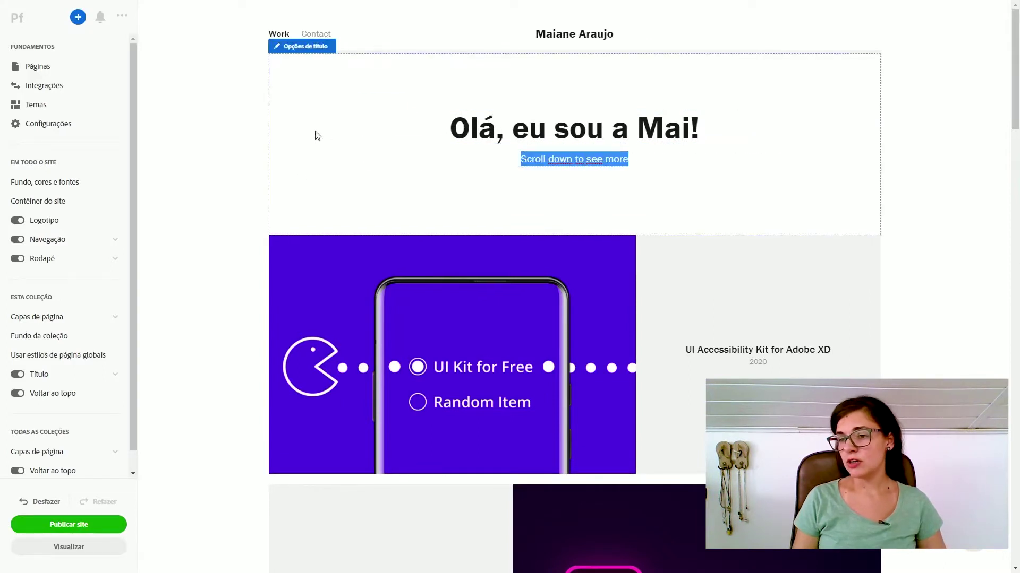
left_click(302, 148)
In Páginas, hide UI Accessibility Kit for Adobe XD and keep Creative Challenge | Adobe XD visible
left_click(52, 64)
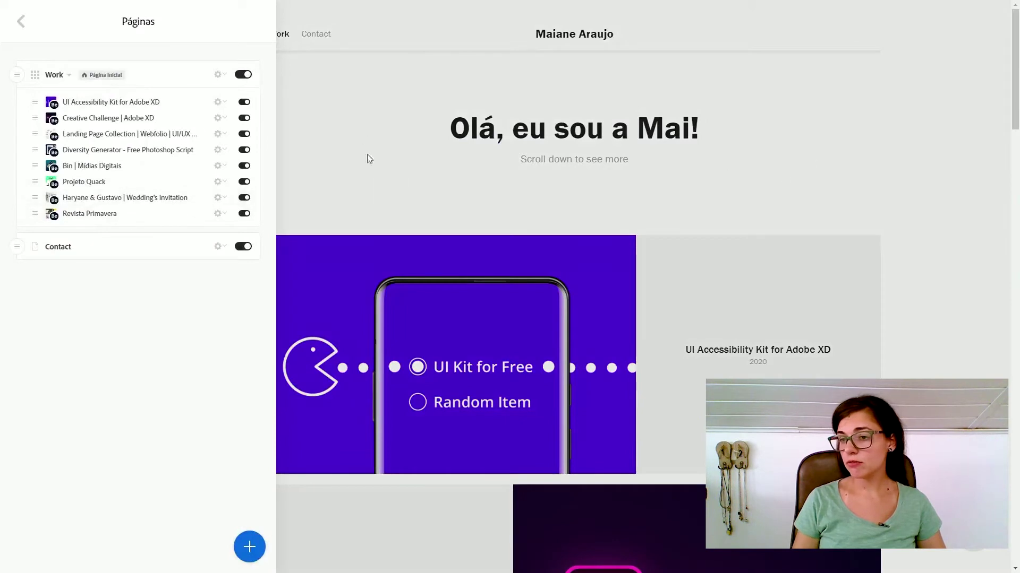
left_click(244, 103)
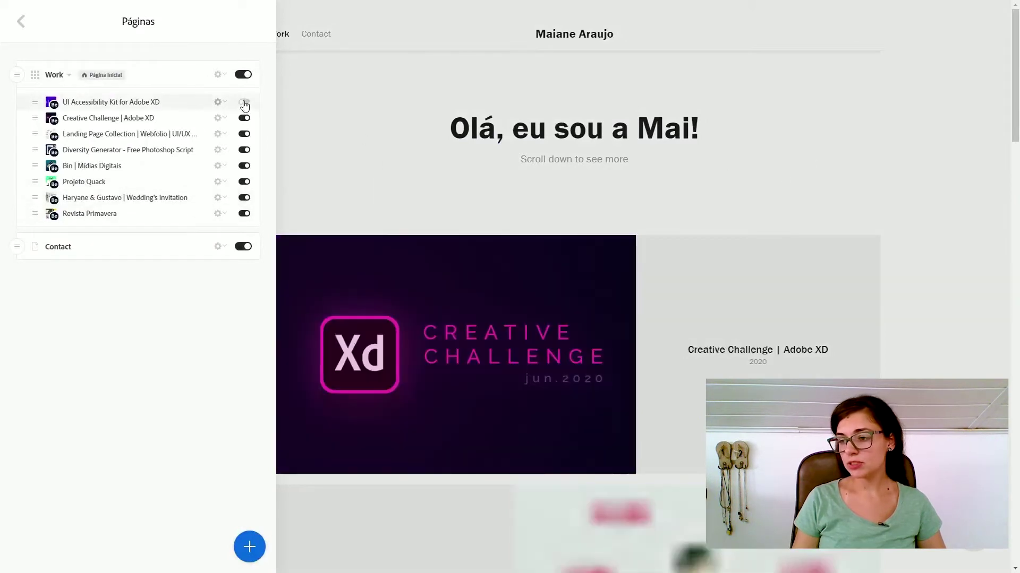
left_click(244, 118)
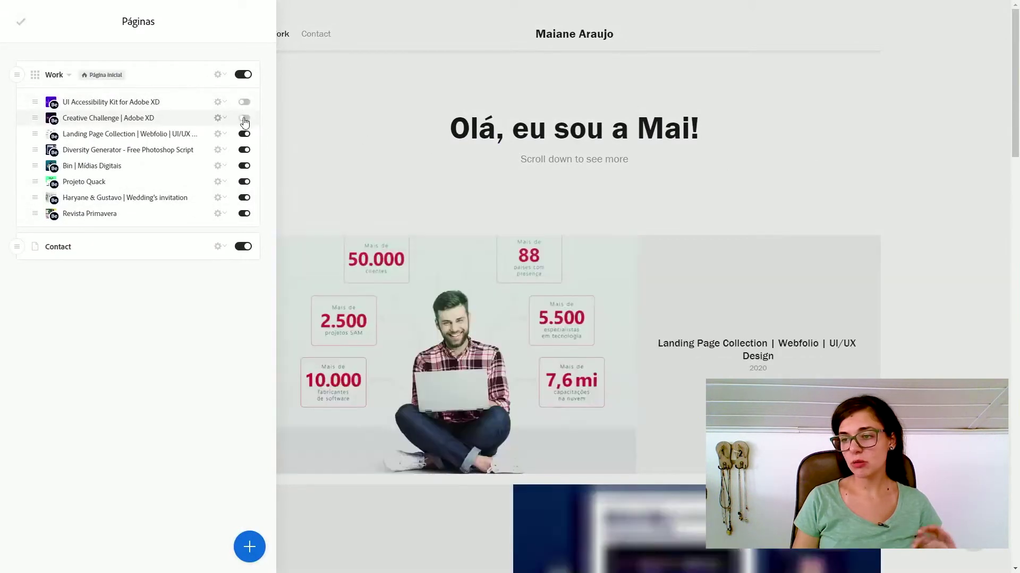
left_click(244, 117)
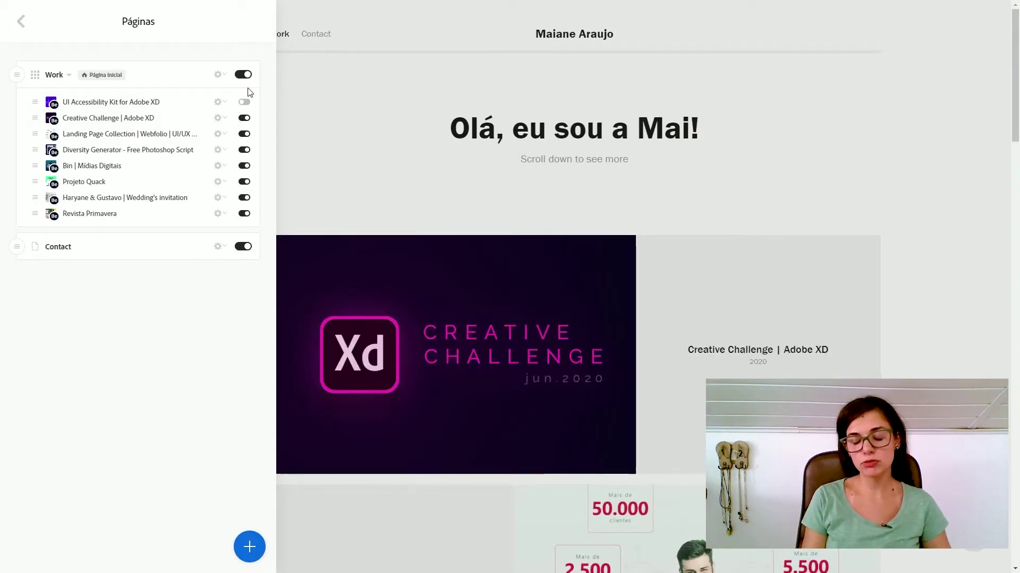
Check the Integrações page for the Behance imports and return to the main menu
left_click(21, 21)
left_click(50, 87)
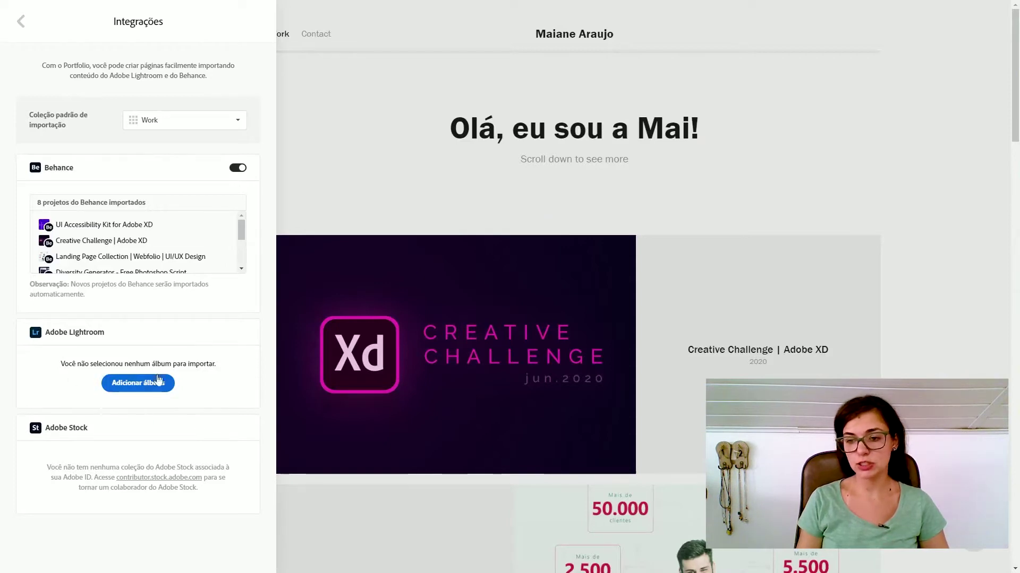
left_click(29, 34)
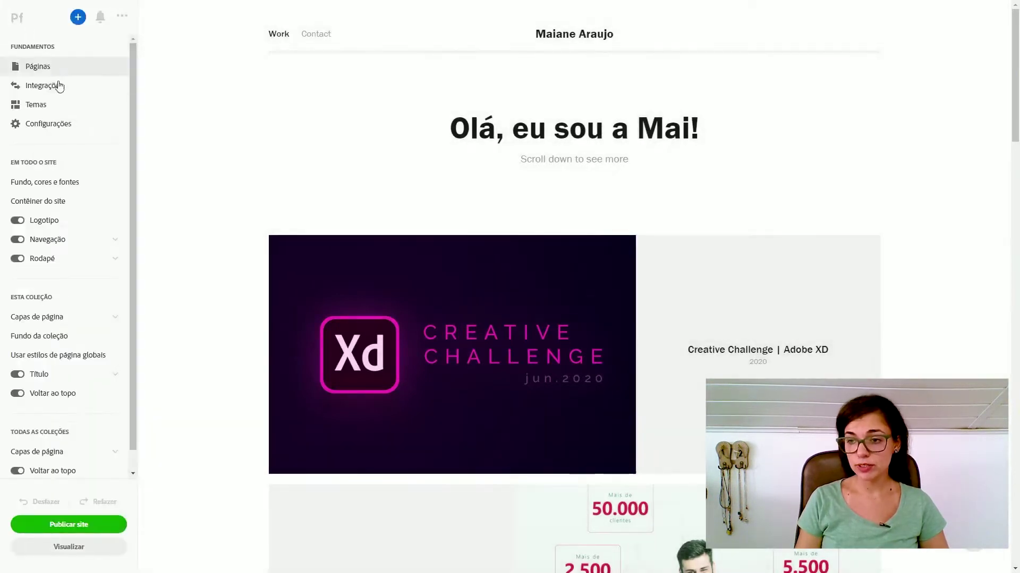
In Configurações, look at the custom domain connection dialog, then close it without connecting
left_click(42, 129)
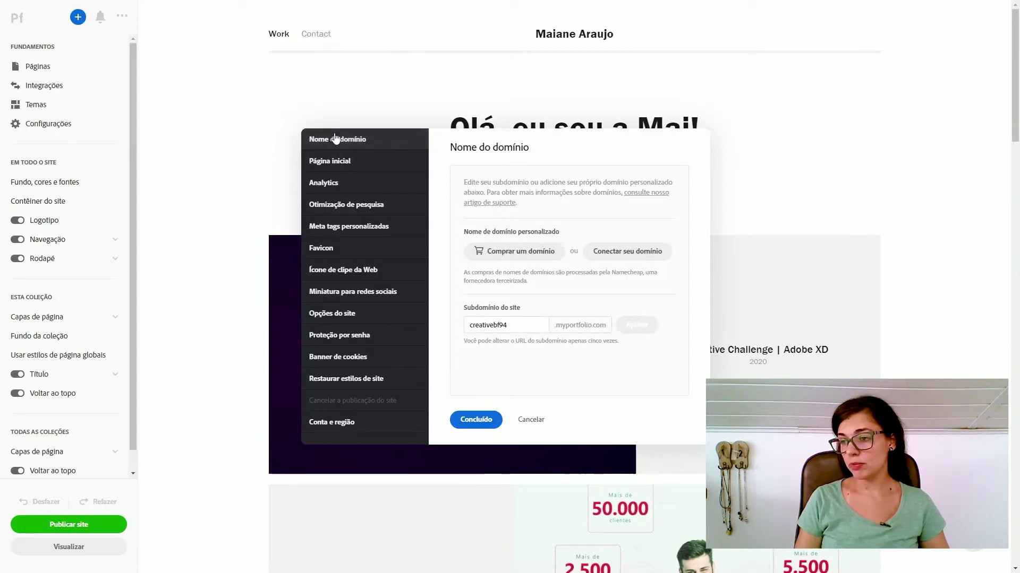
left_click(623, 260)
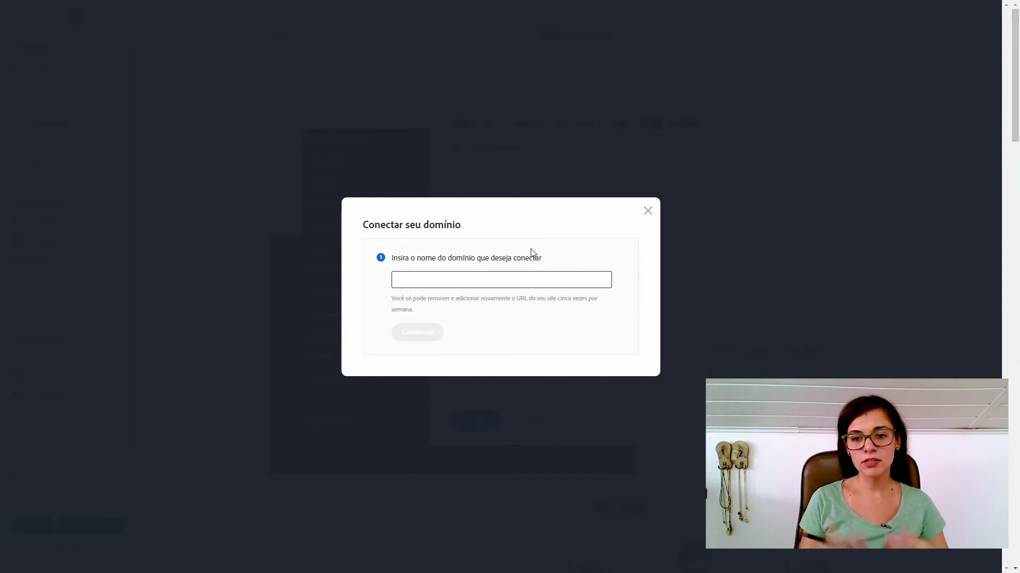
left_click(648, 210)
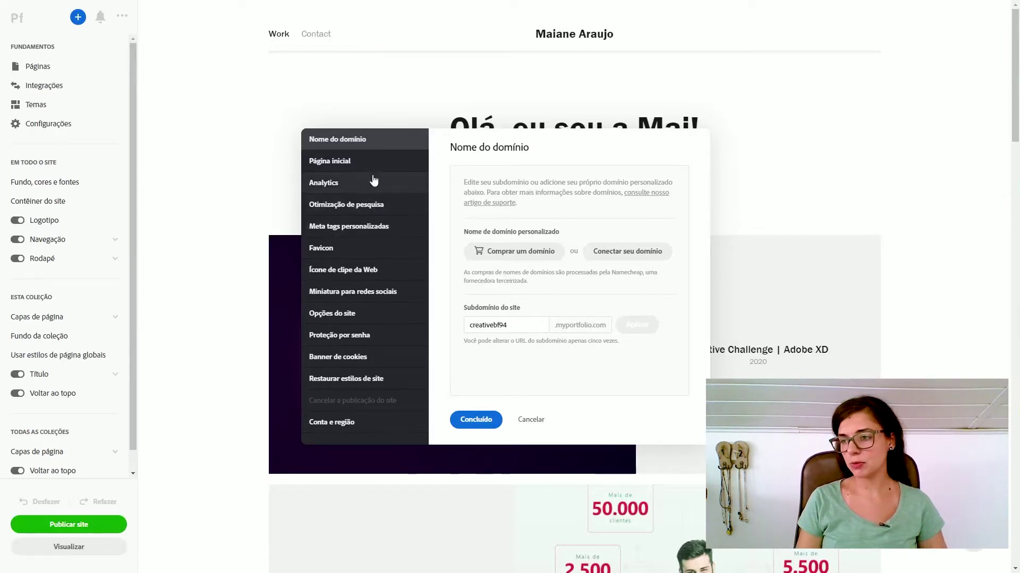
Look over the homepage/404 and Google Analytics settings, then move to Otimização de pesquisa
left_click(358, 167)
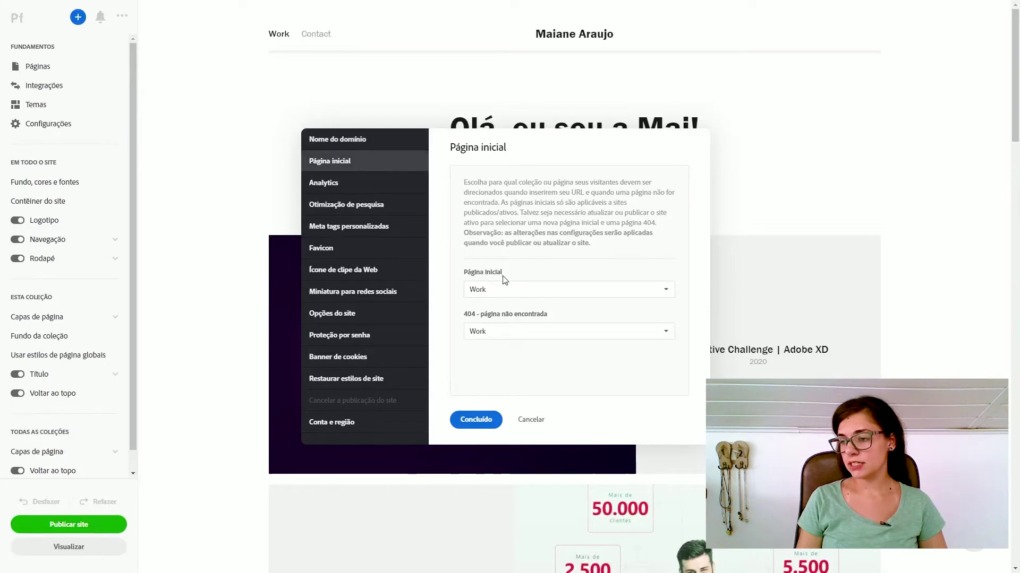
left_click(494, 291)
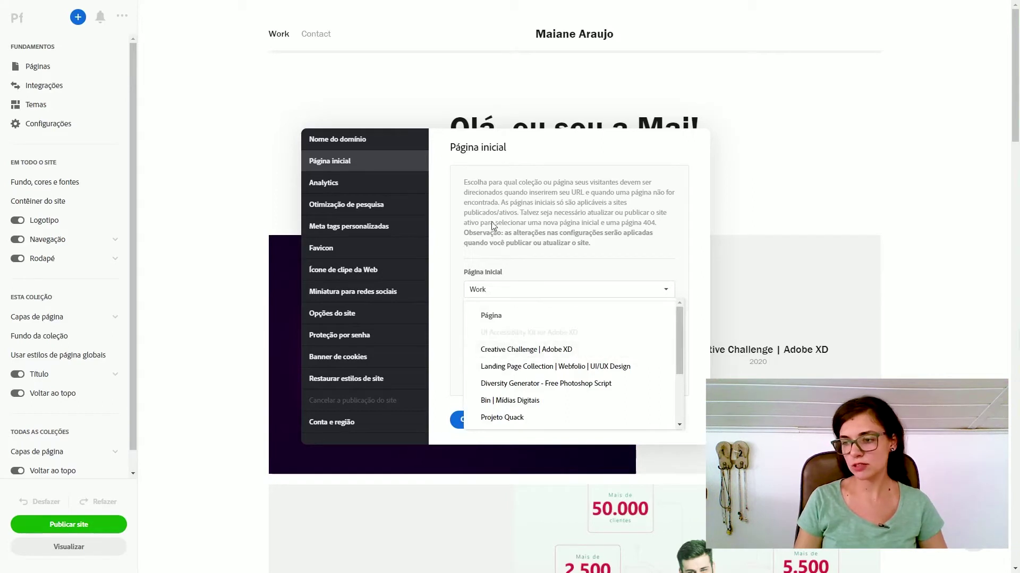
left_click(347, 190)
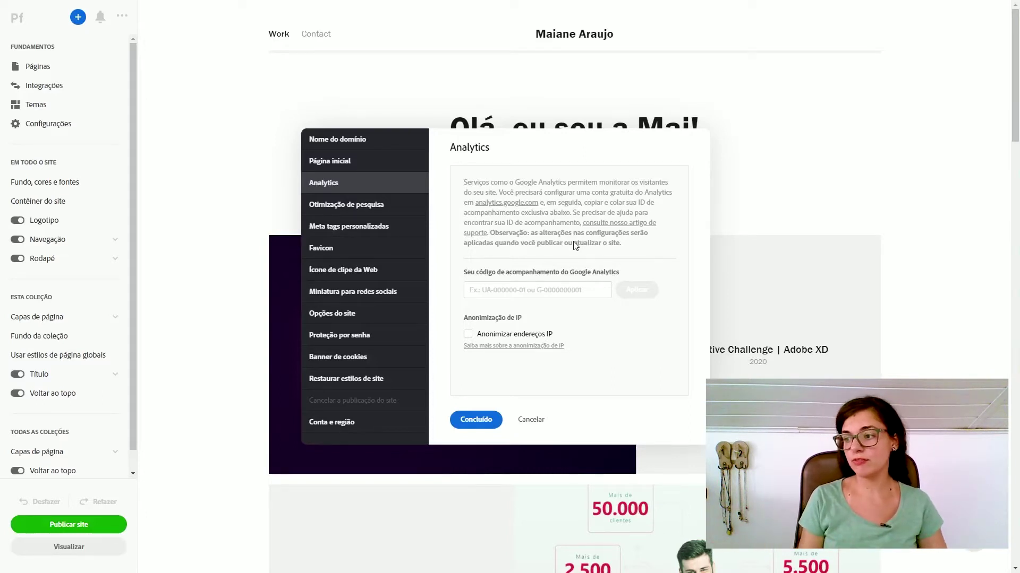
left_click(522, 294)
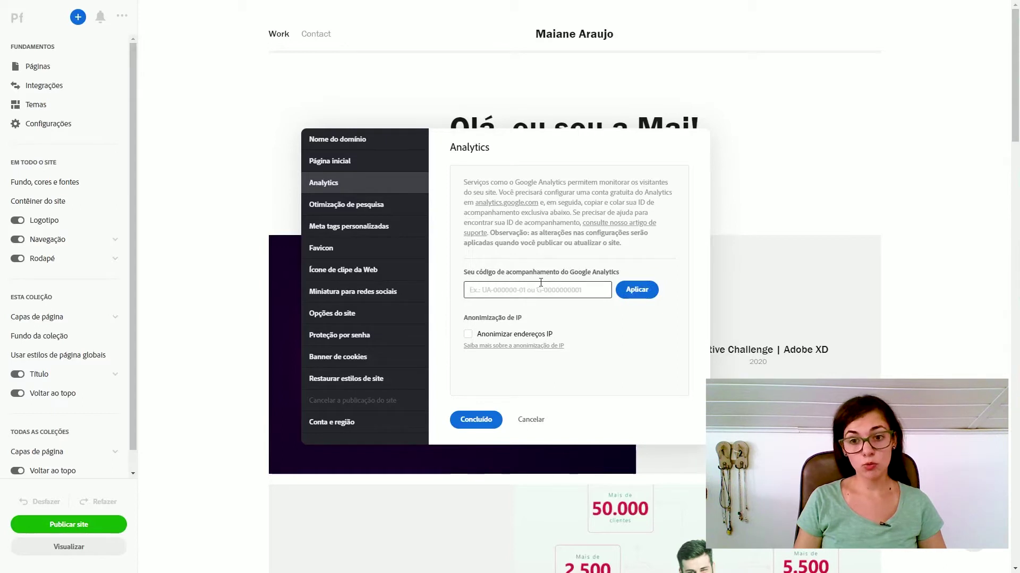
left_click(372, 204)
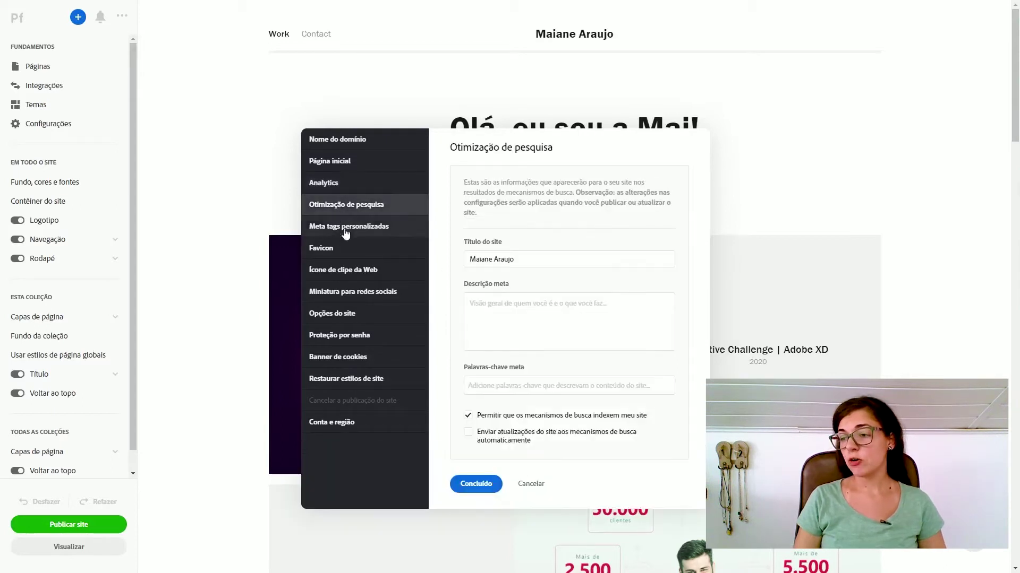
Replace the last word of the Título do site with the owner's surname and '| UI/UX Designer'
left_click(526, 260)
left_click_drag(525, 260, 465, 258)
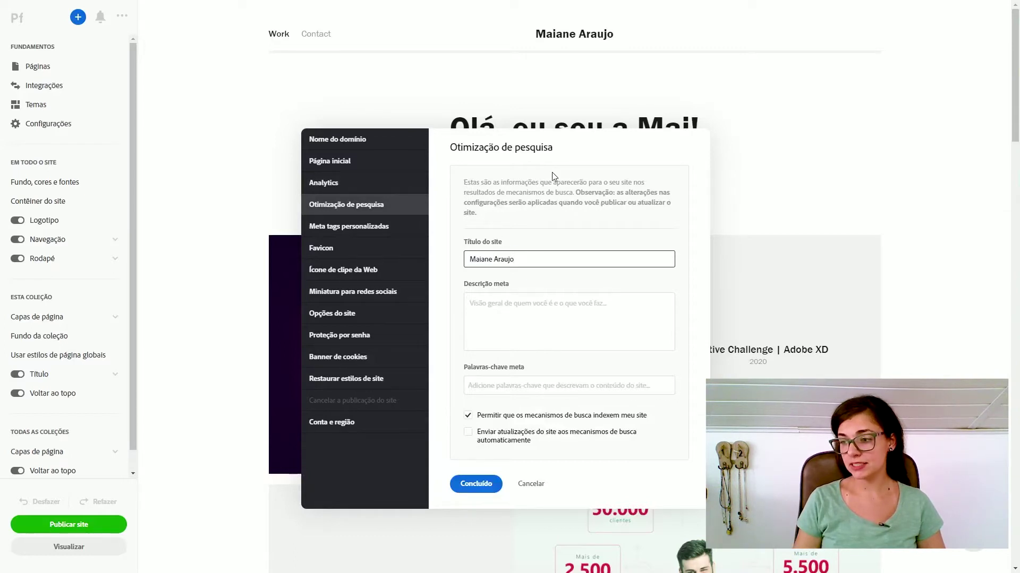
key("ctrl+shift+Left")
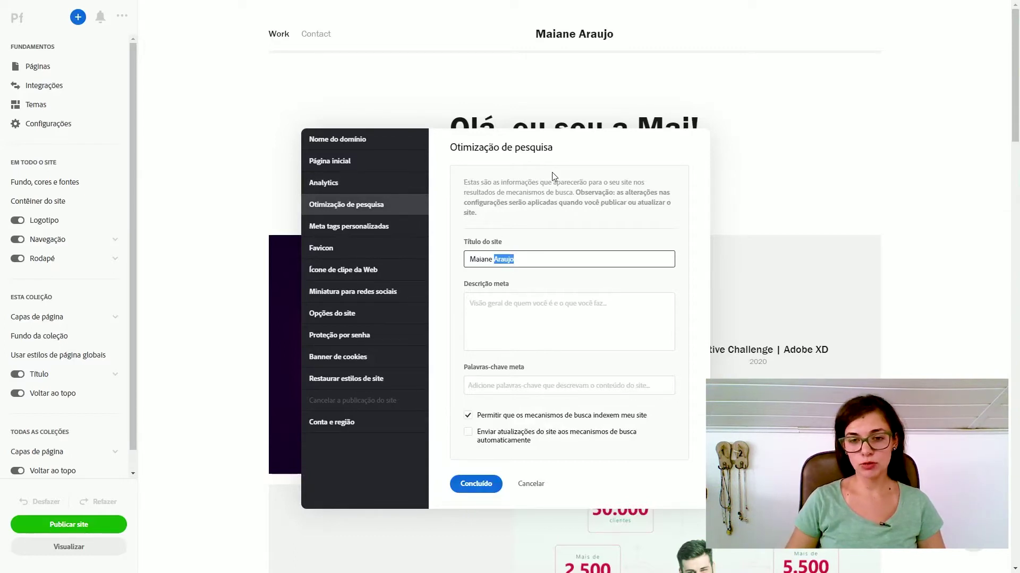
type("Gabriele")
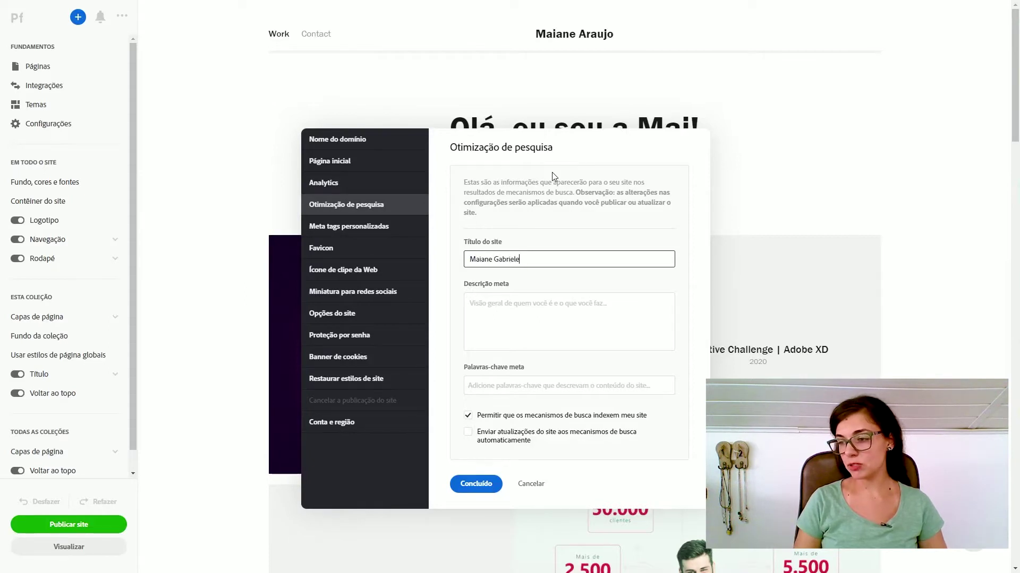
type(" | UI/UX")
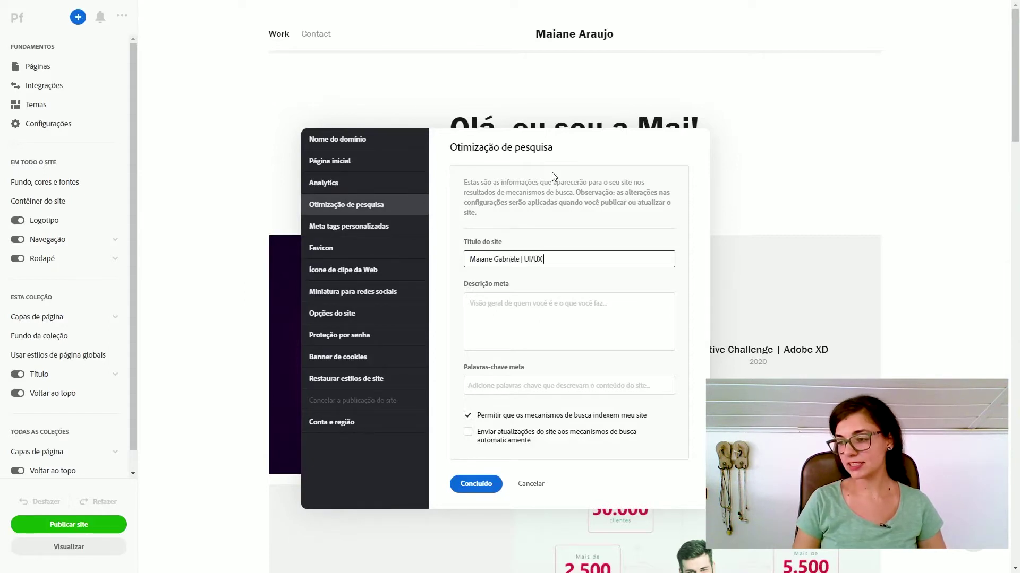
type(" Designer |")
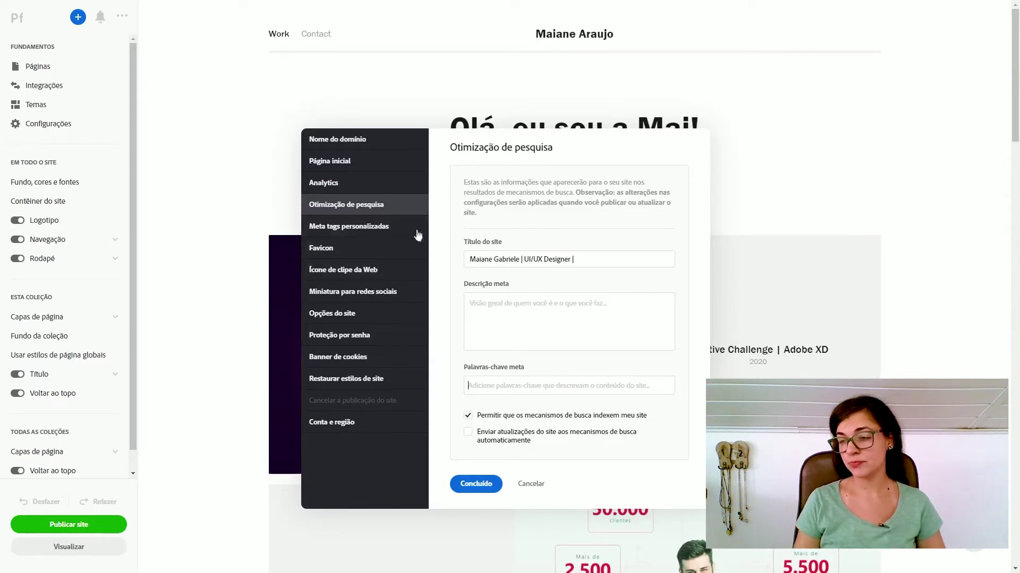
Review the Meta tags and Favicon settings pages, then leave browser fullscreen
left_click(373, 234)
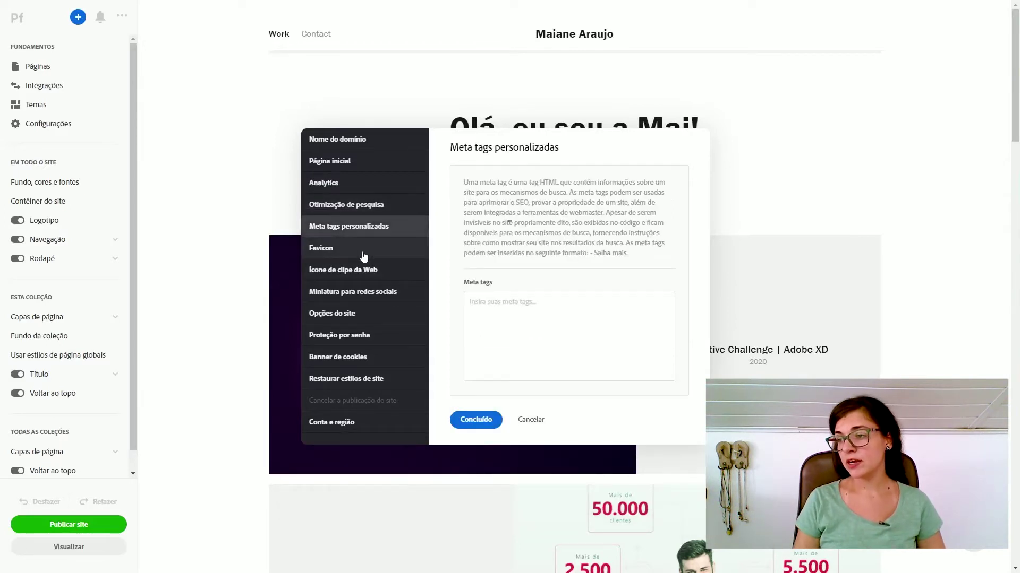
left_click(363, 256)
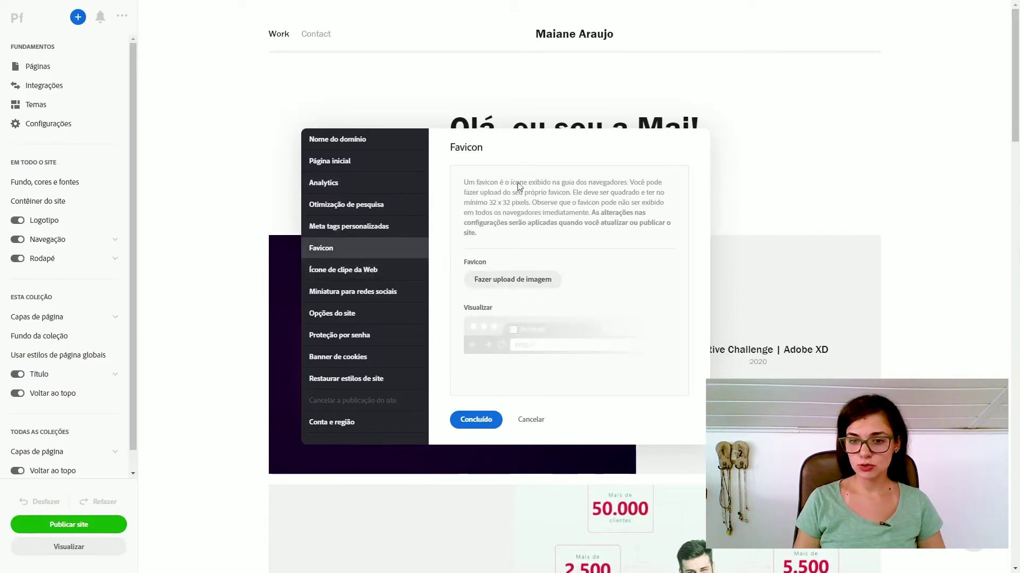
key("F11")
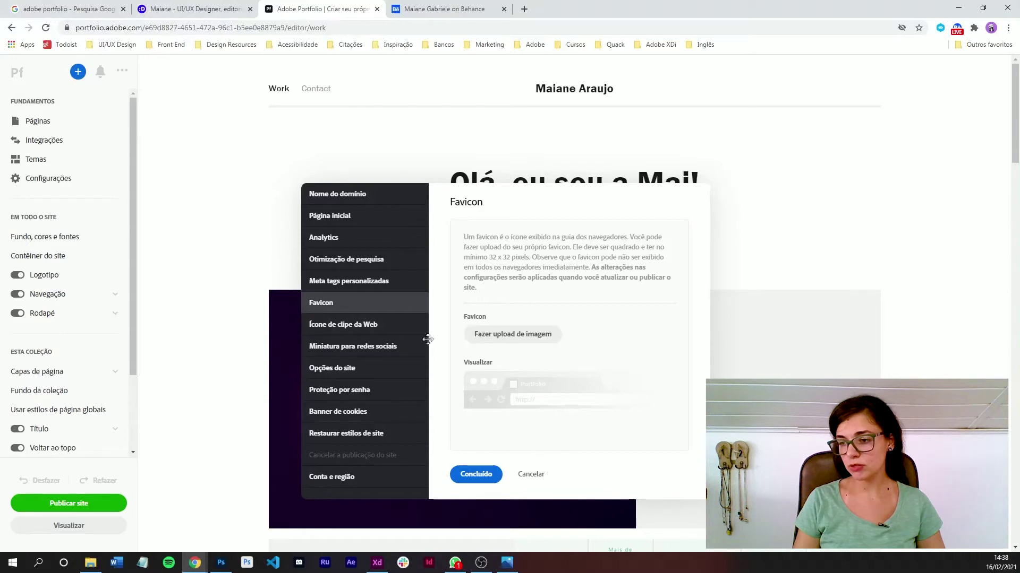
Look through the remaining pages, from web clip icon to domain name, then close site settings
left_click(371, 326)
left_click(370, 354)
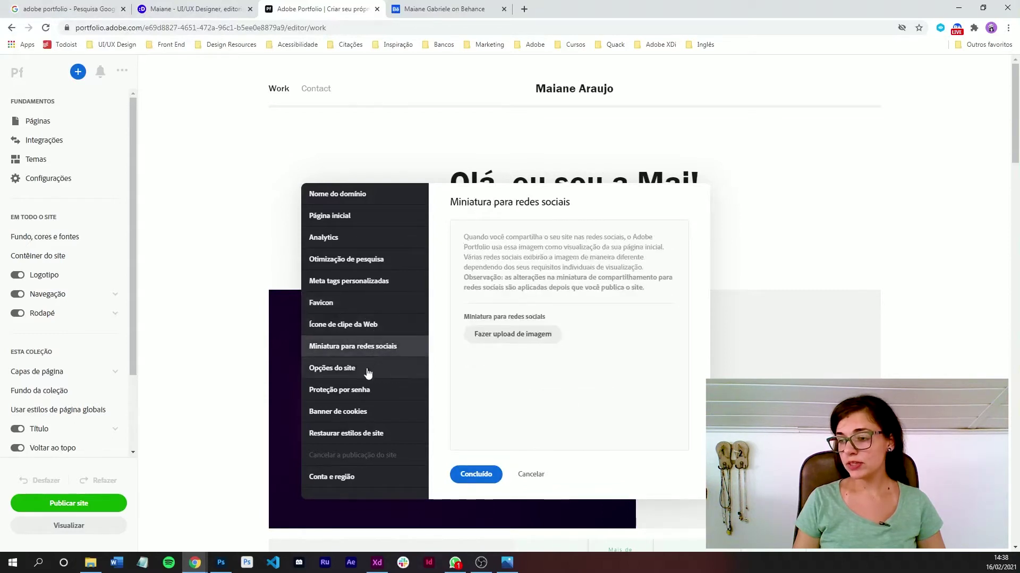
left_click(367, 370)
left_click(362, 392)
left_click(356, 413)
left_click(354, 437)
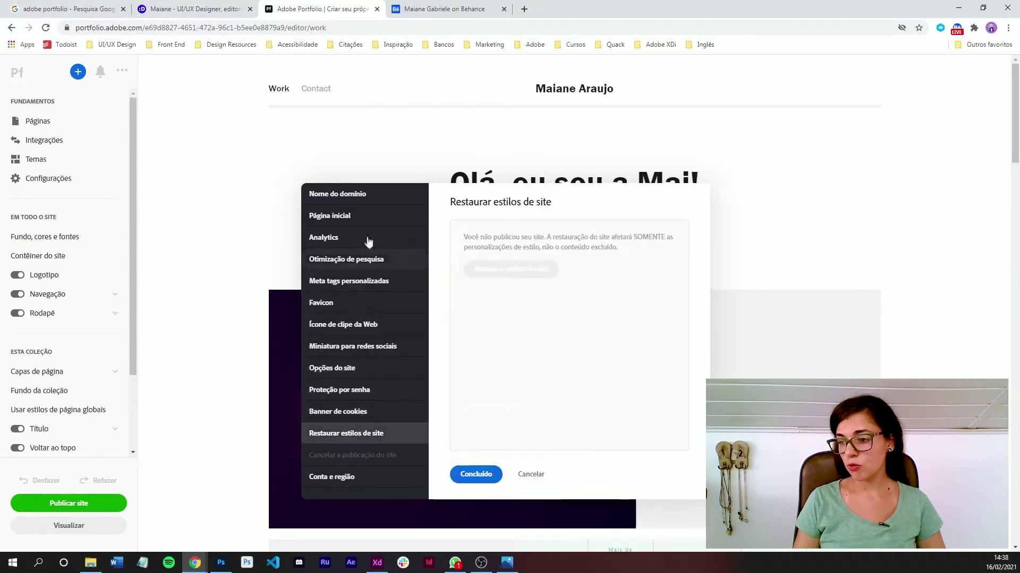
left_click(375, 198)
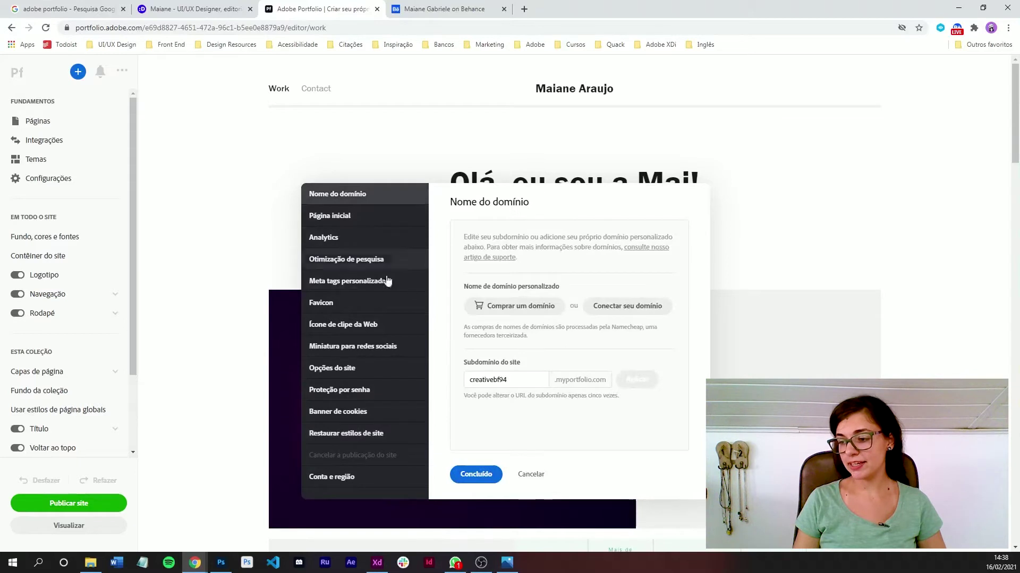
left_click(466, 480)
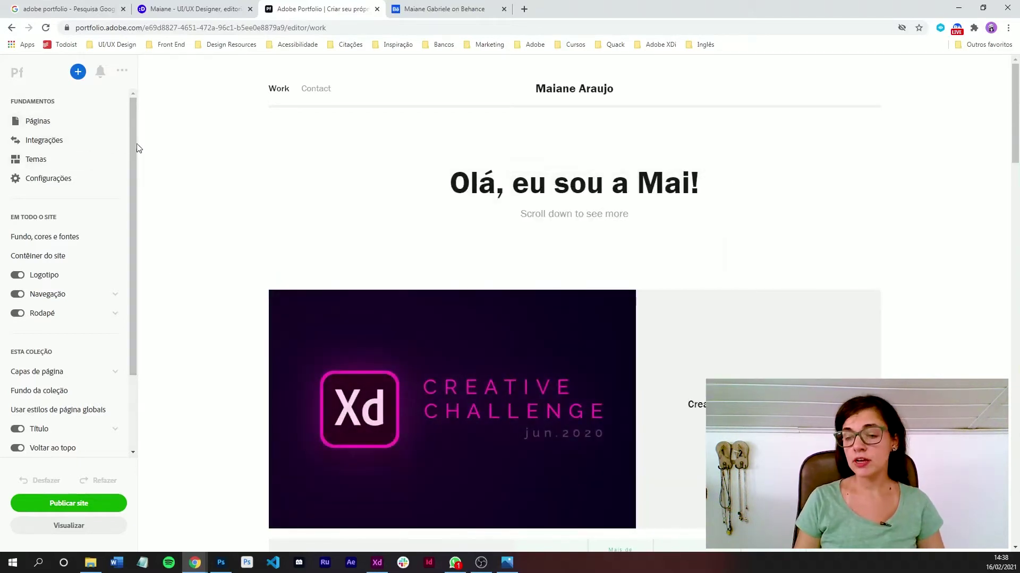
Scroll the sidebar and open 'Fundo, cores e fontes' under Em todo o site
scroll(135, 191, "down", 1)
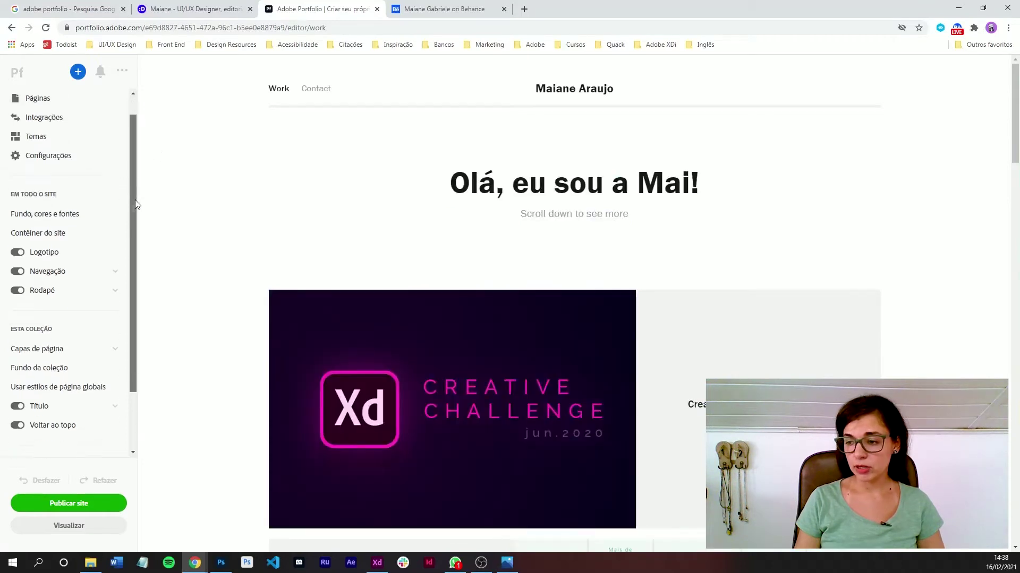
scroll(135, 207, "down", 1)
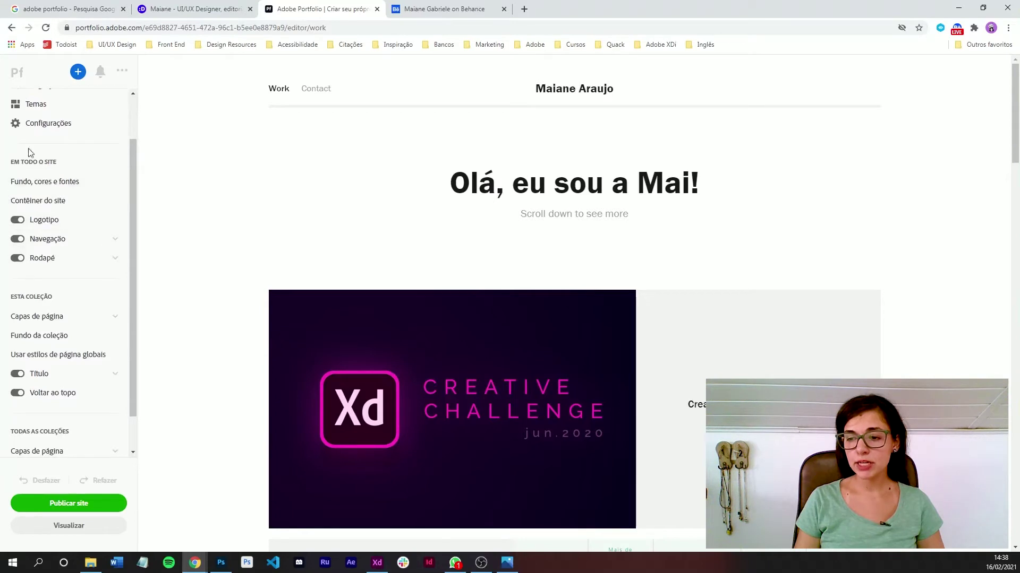
left_click(48, 182)
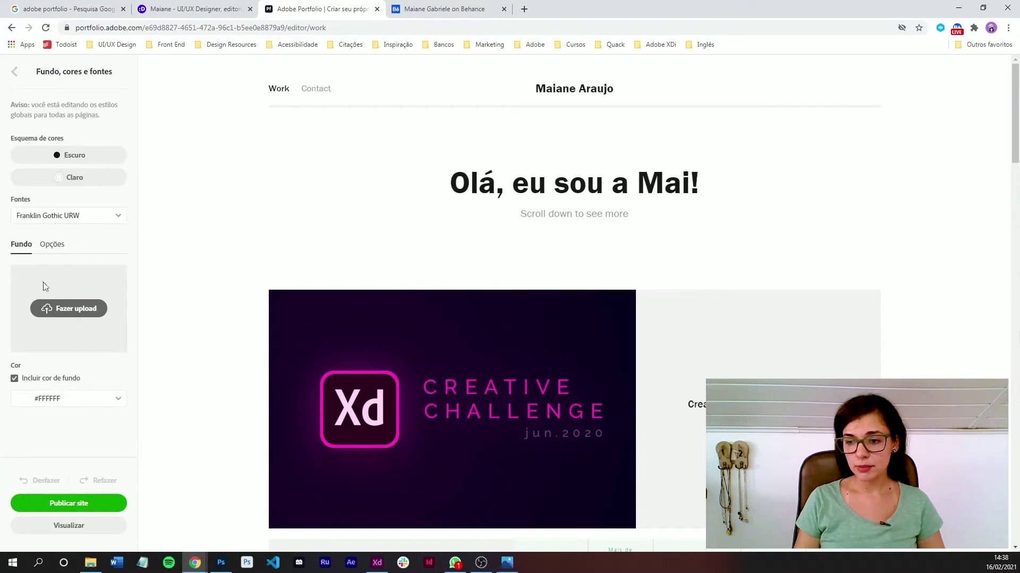
Try a #F0CACA pink background, then untick 'Incluir cor de fundo' to keep it white
left_click(61, 407)
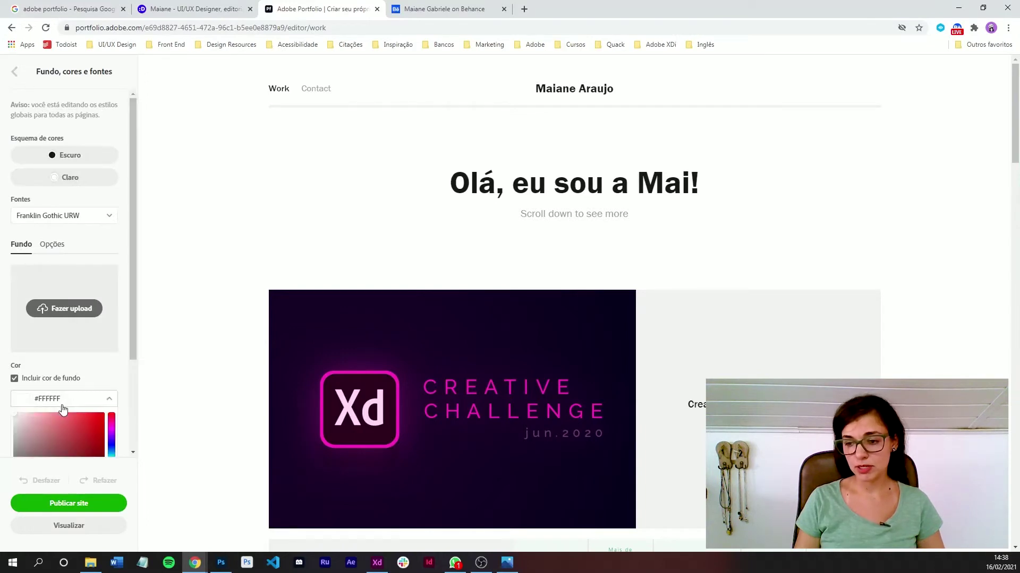
left_click(29, 419)
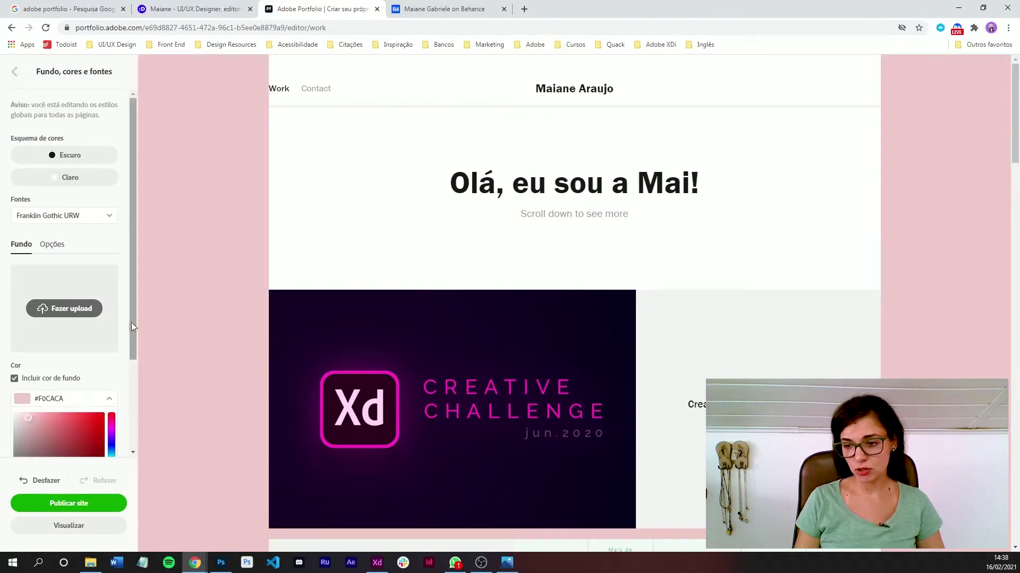
scroll(90, 425, "down", 1)
left_click(75, 317)
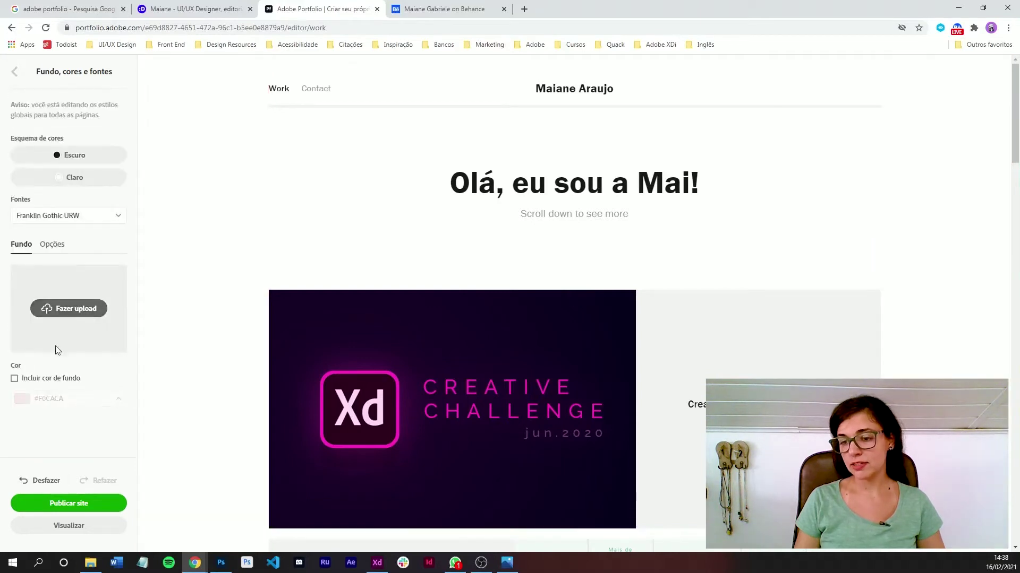
left_click(14, 72)
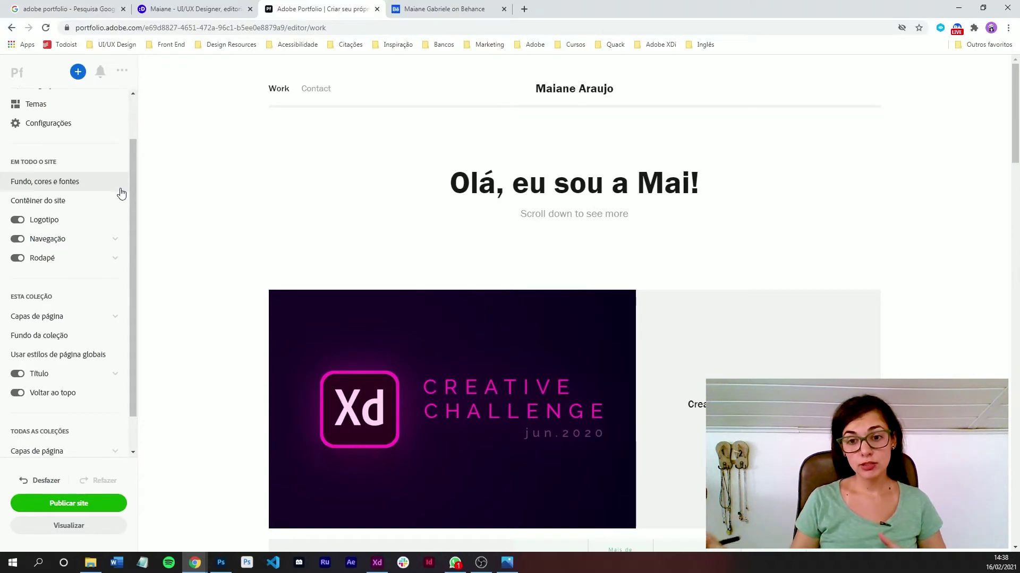
Reopen Fundo, cores e fontes and switch the site font to Verdana
left_click(52, 184)
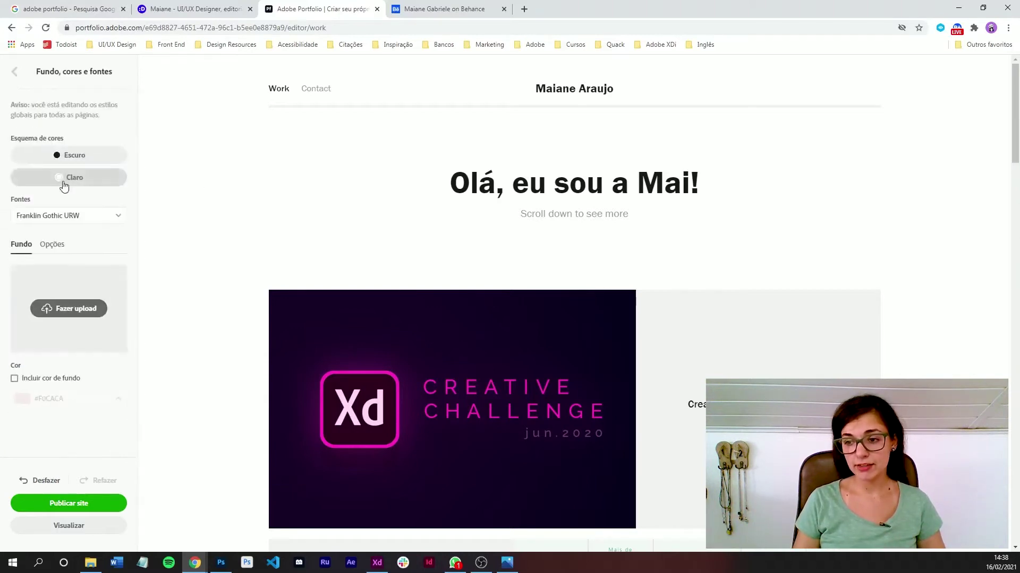
left_click(75, 218)
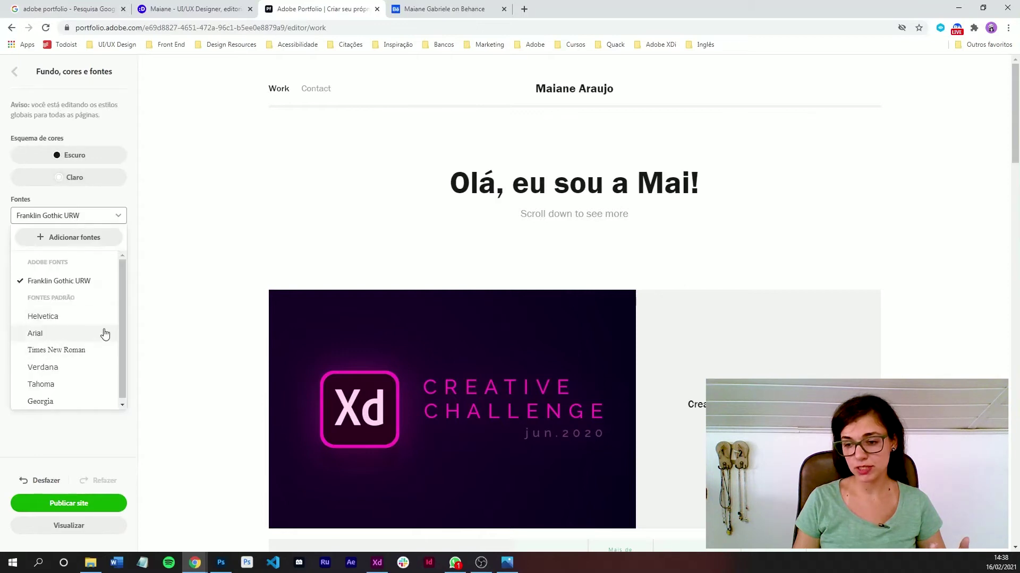
left_click(73, 372)
Add Abolition from Adobe Fonts as the site font, preview Escuro, and keep Claro
left_click(69, 215)
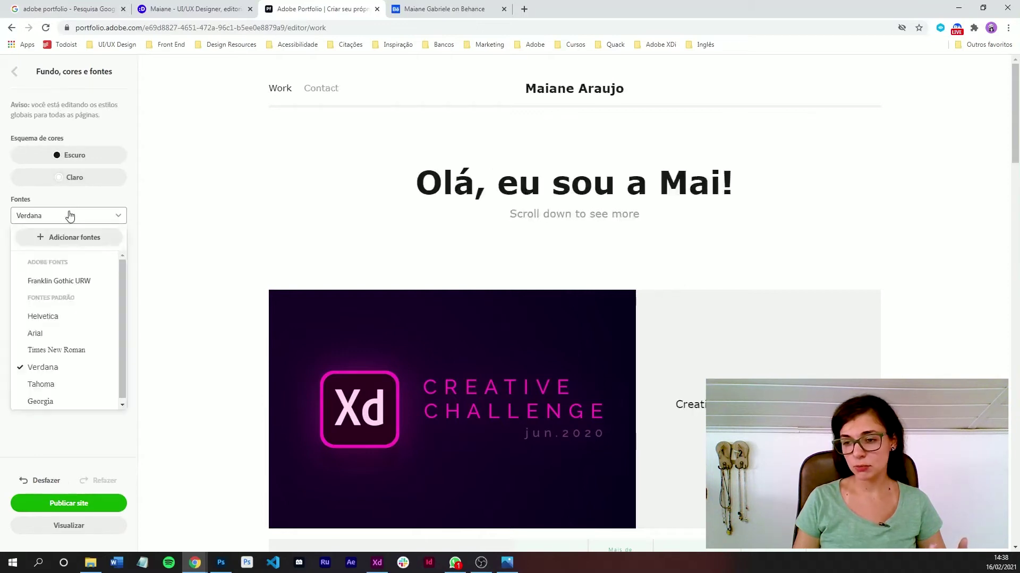
left_click(70, 239)
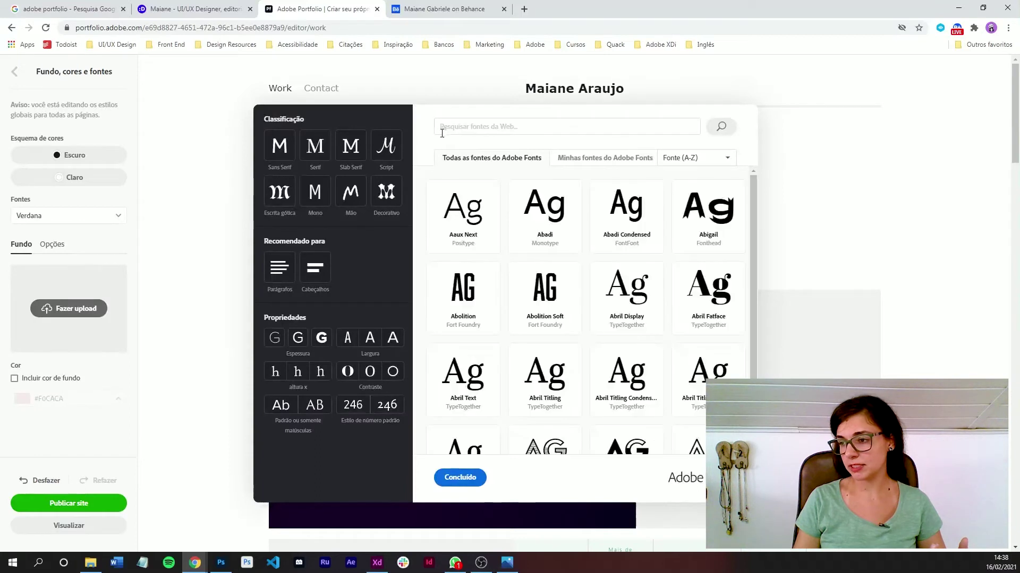
left_click(467, 125)
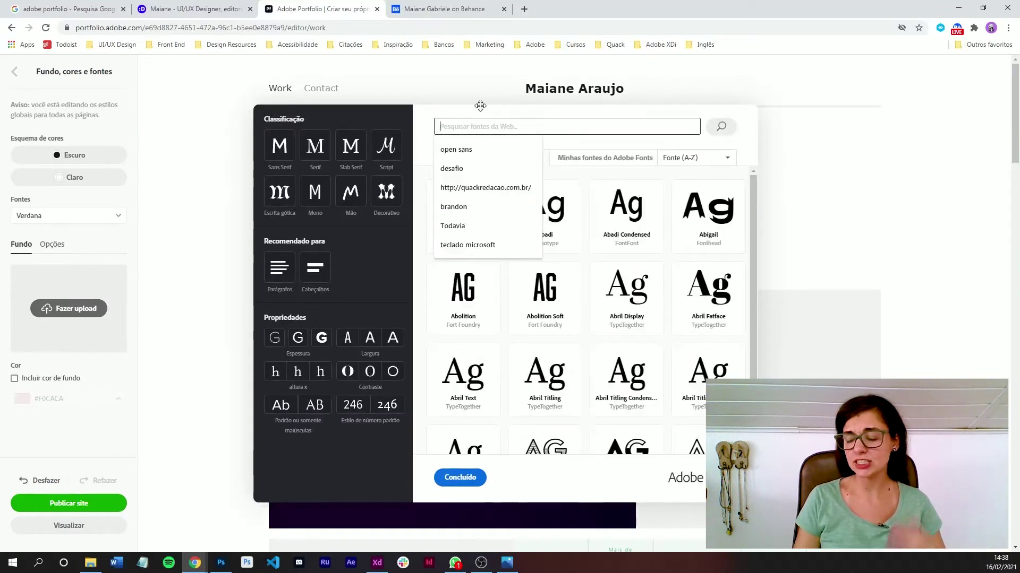
left_click(475, 329)
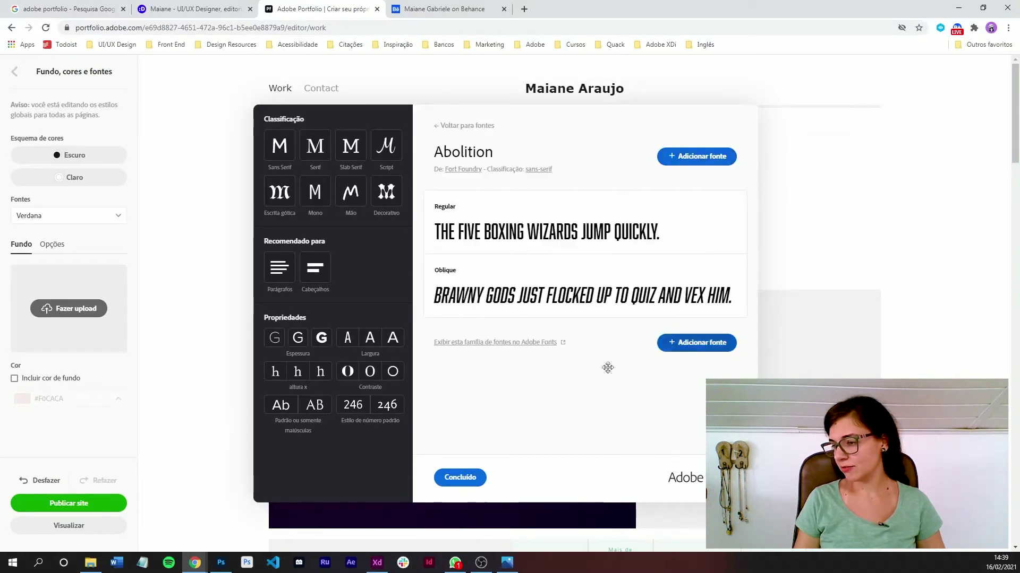
left_click(702, 157)
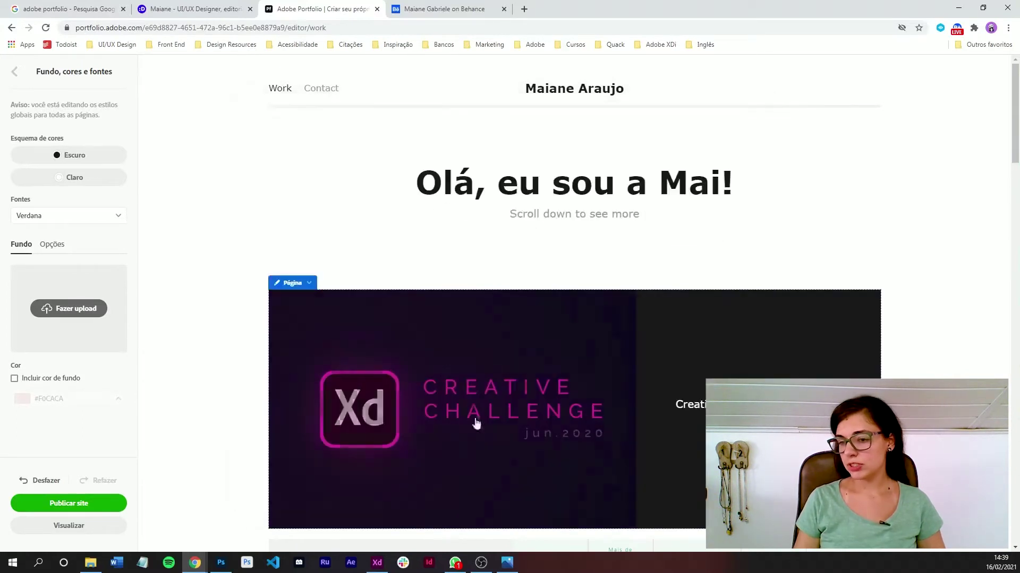
left_click(116, 216)
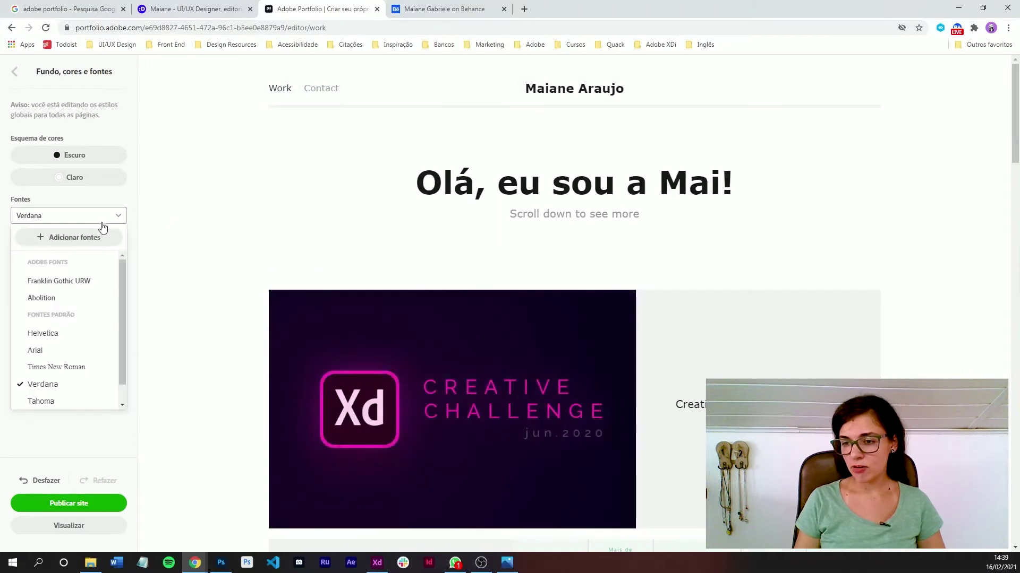
left_click(45, 304)
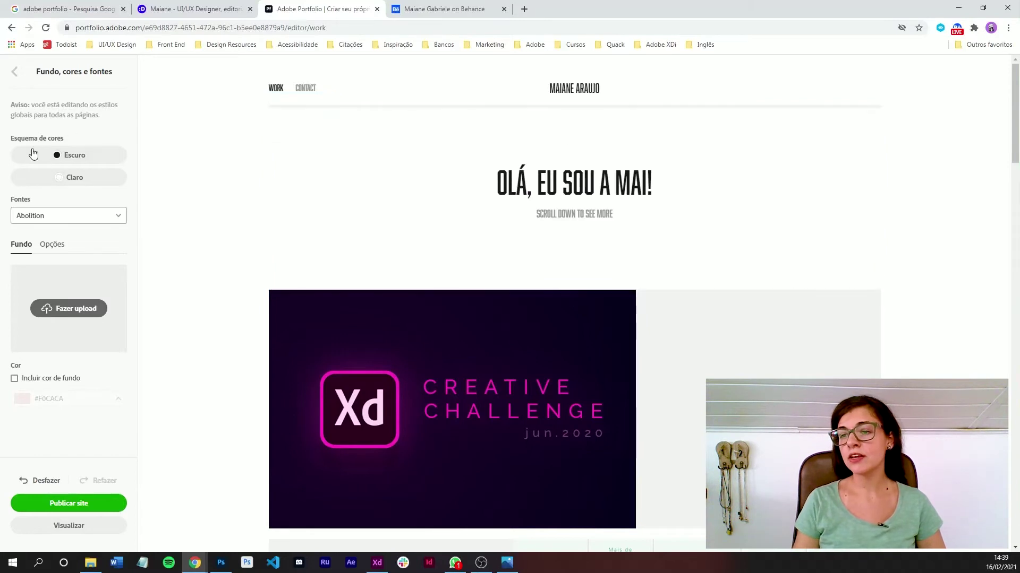
left_click(51, 162)
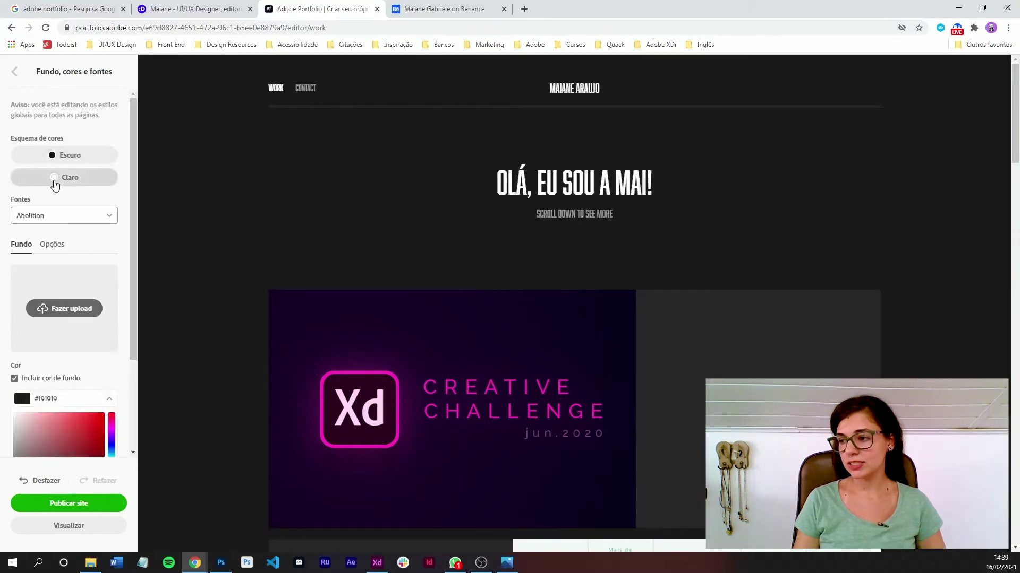
left_click(55, 180)
Set the site container content to 100% width with a 1400 px maximum width
left_click(14, 71)
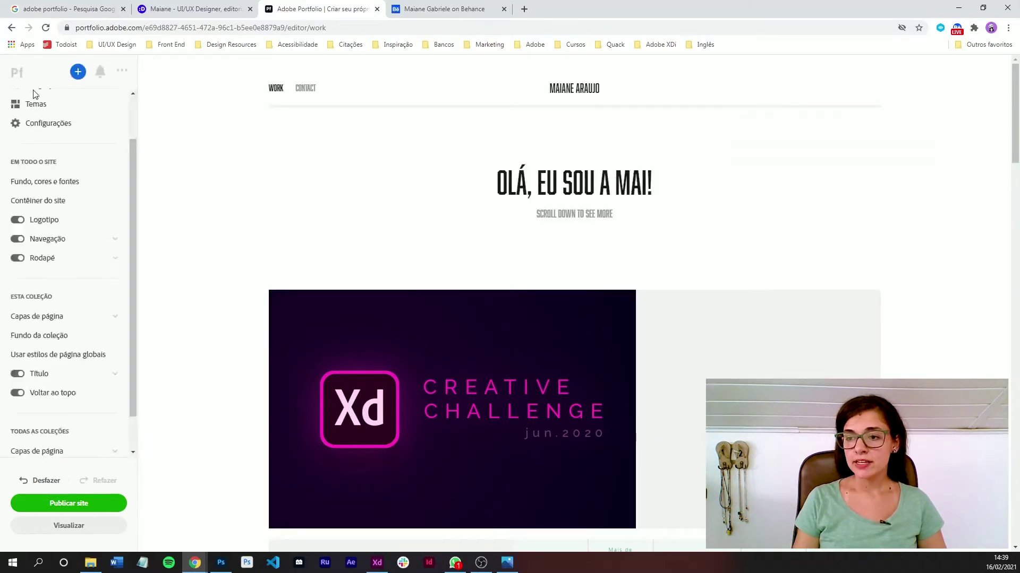
left_click(35, 202)
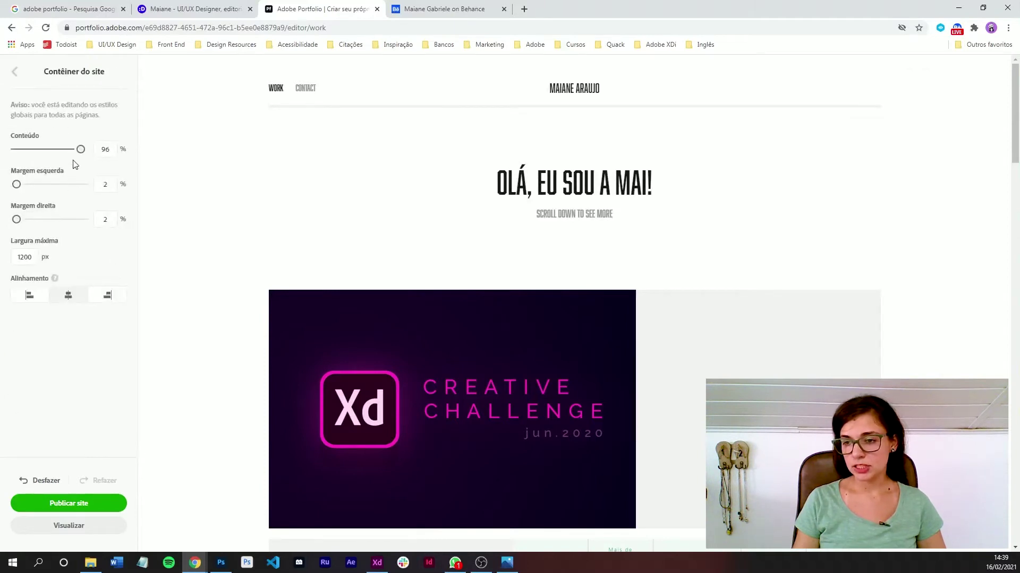
mouse_move(79, 148)
left_mouse_down()
mouse_move(34, 151)
mouse_move(111, 151)
left_mouse_up()
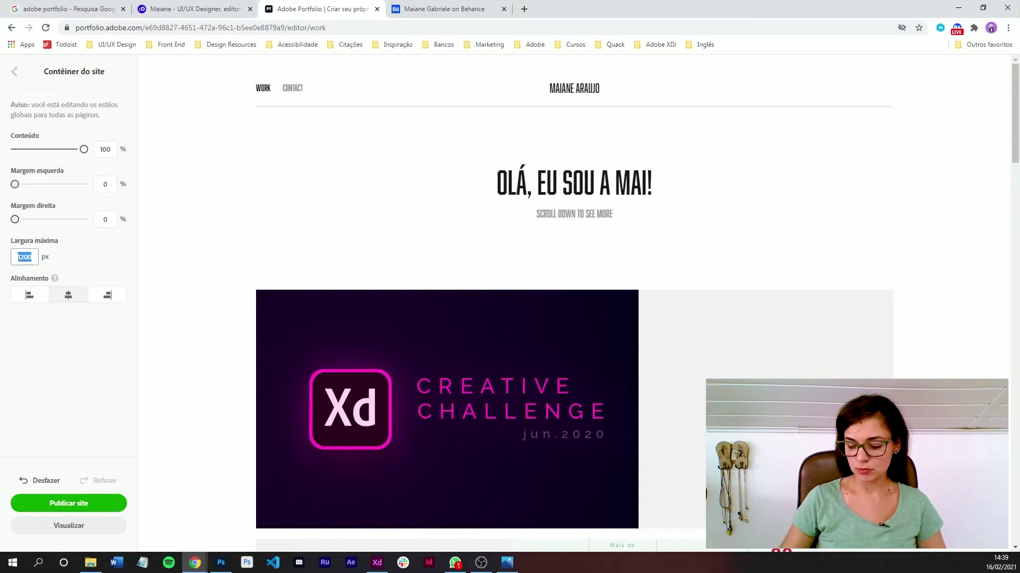
type("1800")
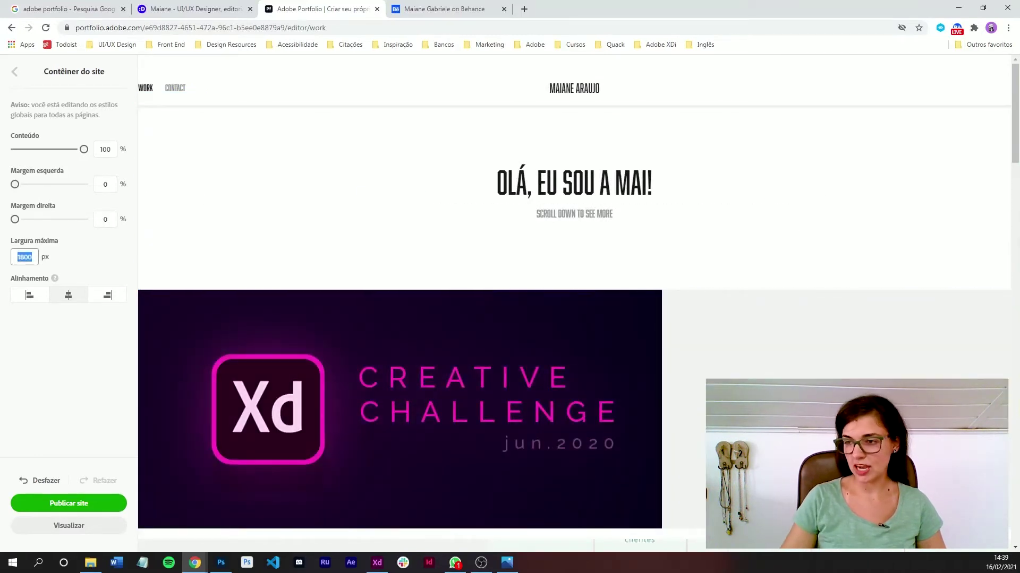
type("140")
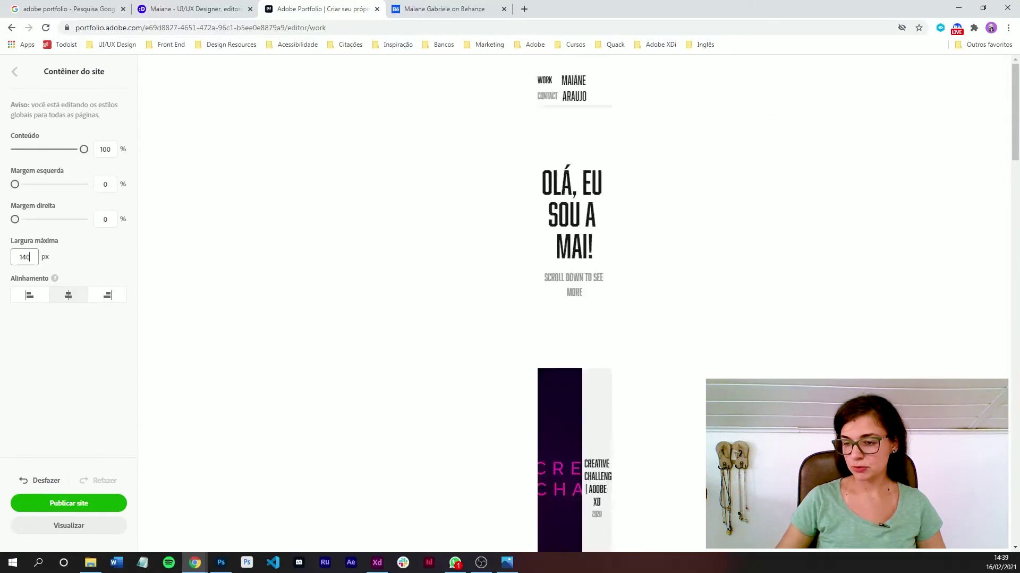
type("0")
mouse_move(1018, 89)
left_mouse_down()
mouse_move(1018, 145)
mouse_move(1018, 48)
left_mouse_up()
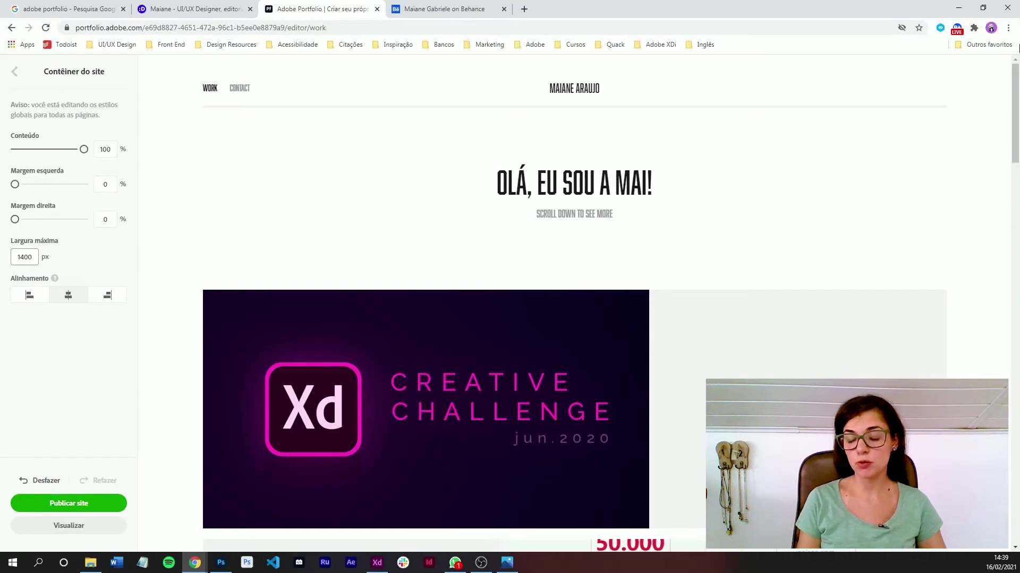
left_click(18, 73)
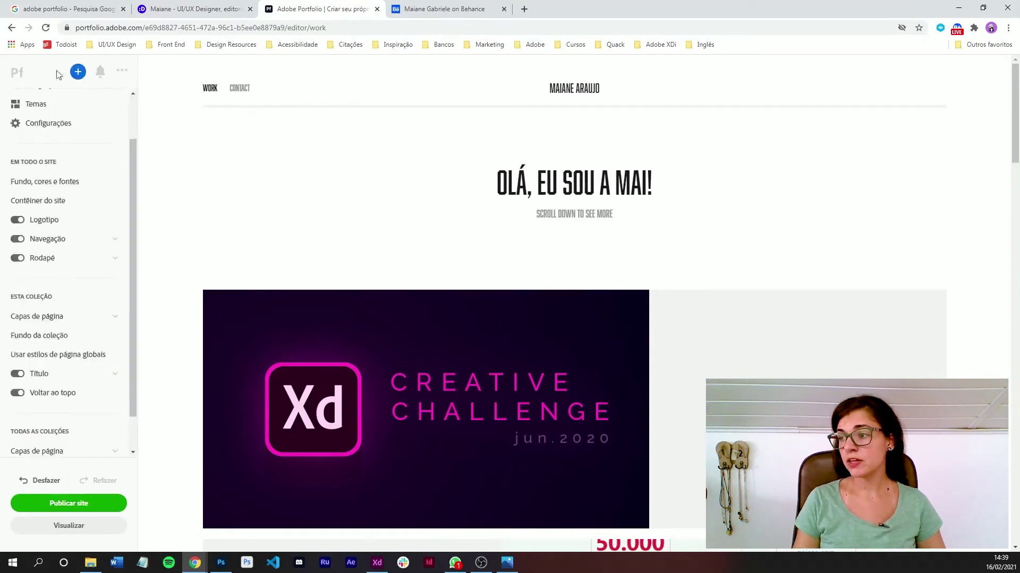
Give the logo a #E30404 red hover colour while its normal colour stays #191919
left_click(48, 222)
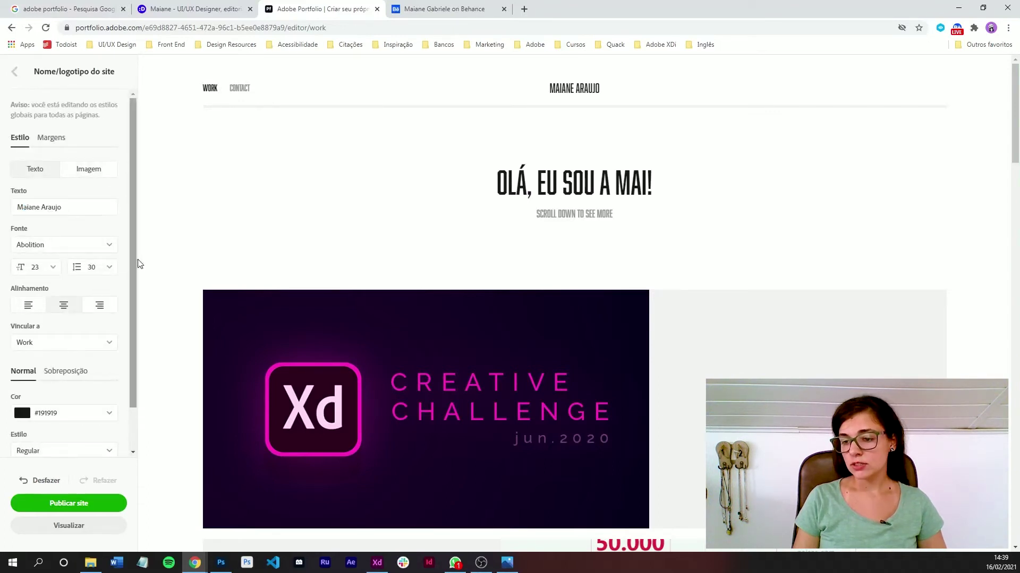
scroll(133, 276, "down", 1)
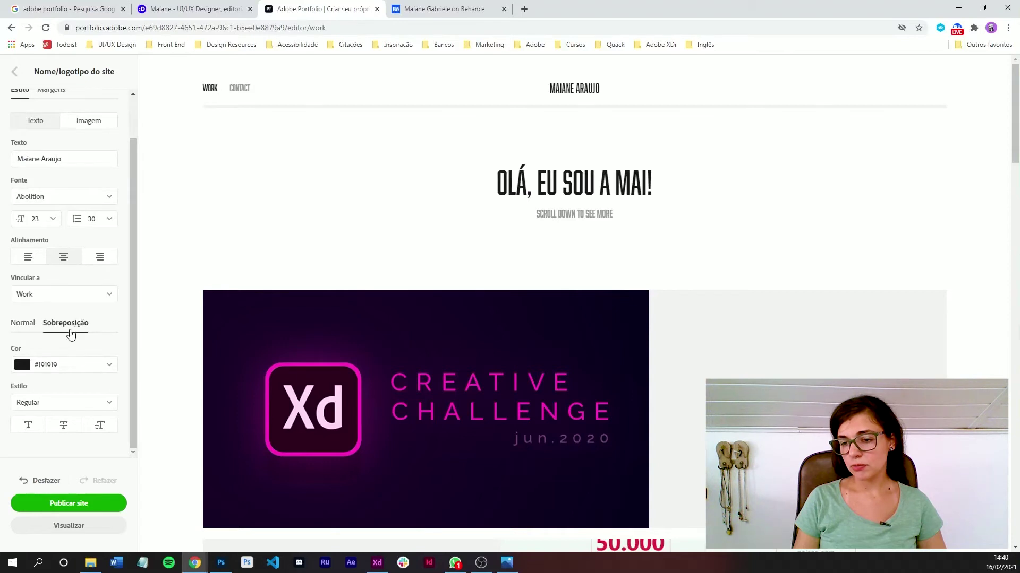
left_click(54, 366)
type("#E30404")
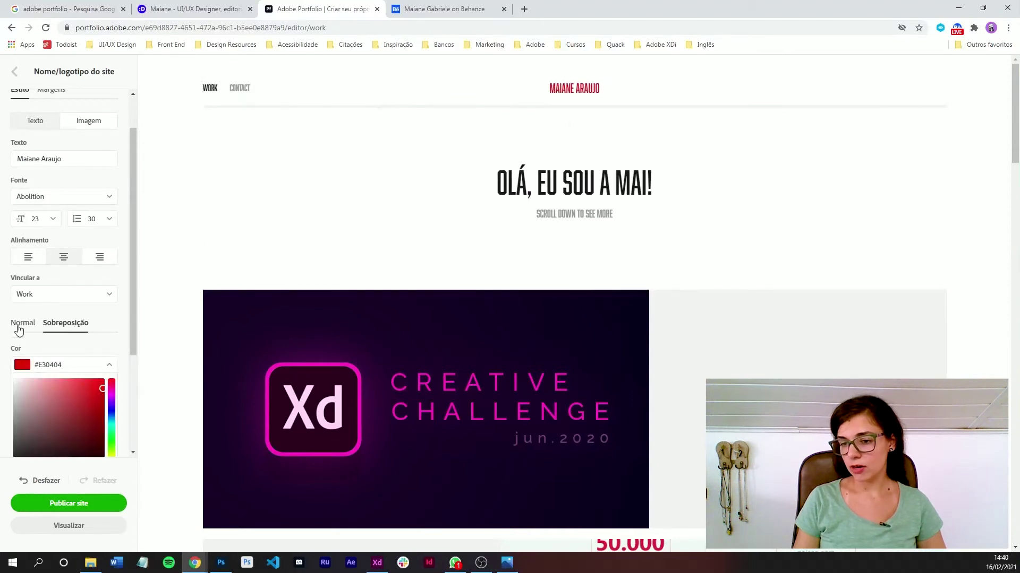
left_click(19, 326)
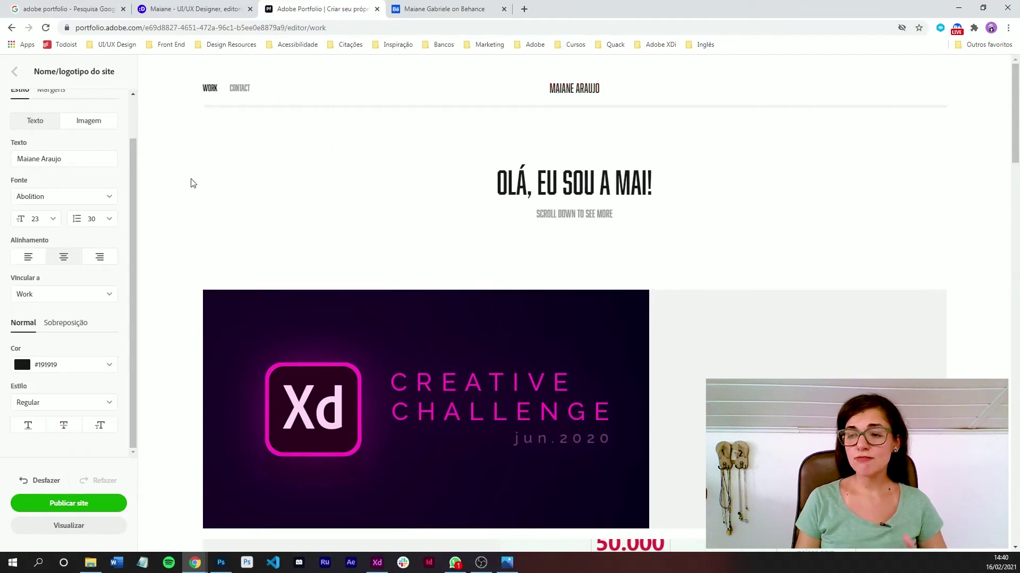
left_click(16, 73)
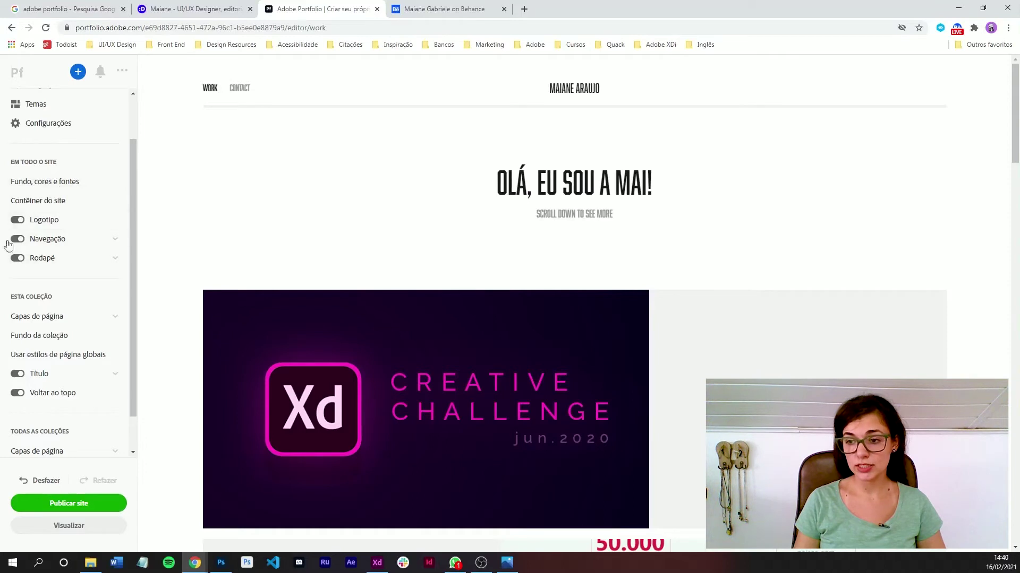
Set the page cover image width to 56.5%, leaving 43.5% for the cover text
left_click_drag(135, 263, 135, 313)
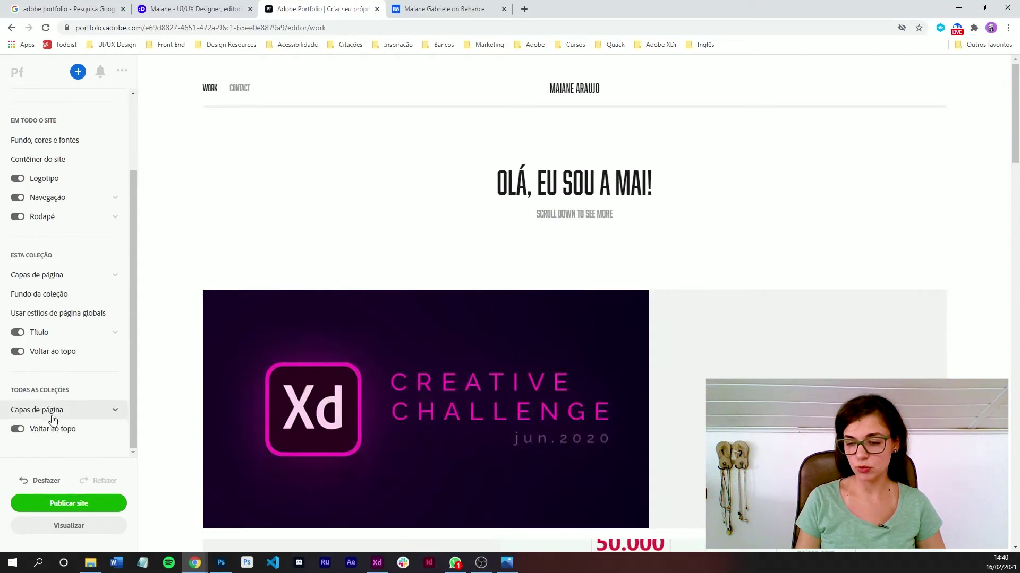
scroll(133, 338, "down", 3)
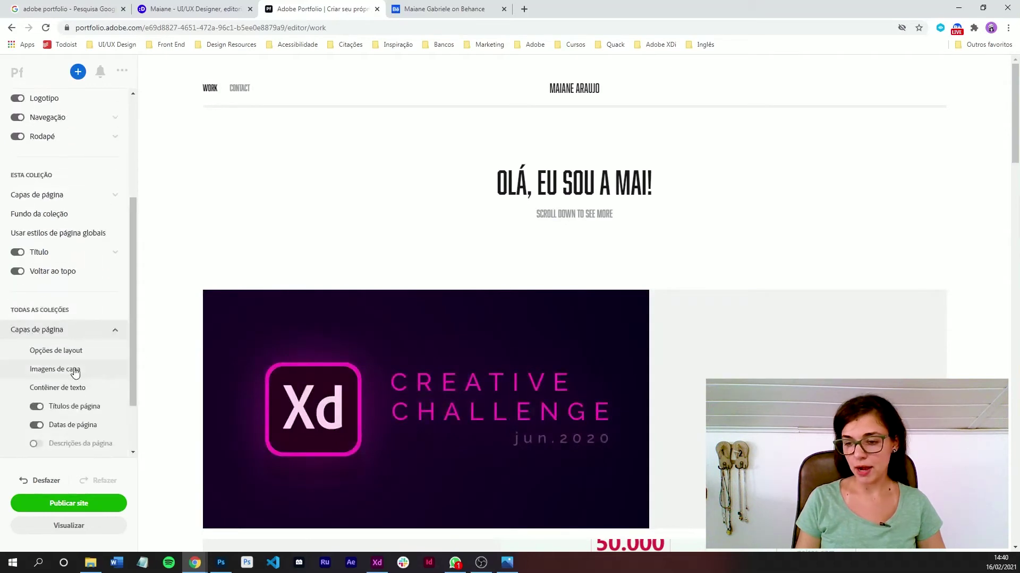
left_click(65, 353)
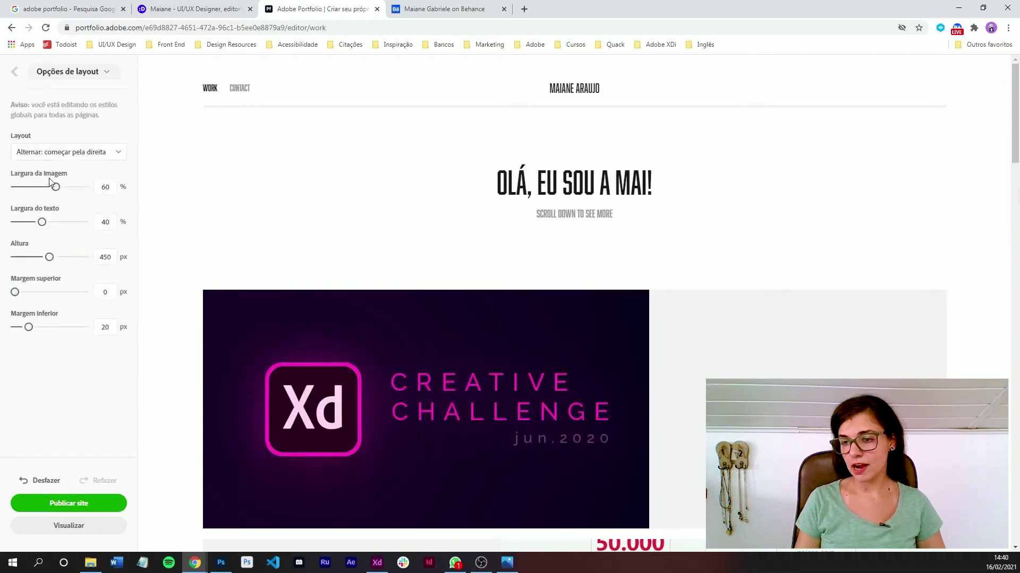
left_click_drag(52, 187, 54, 189)
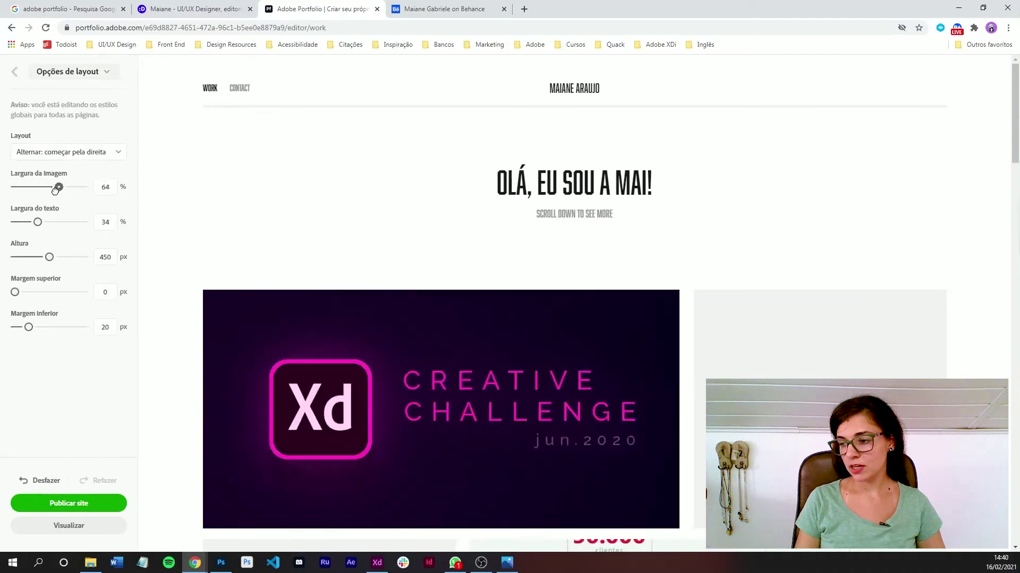
left_click(14, 71)
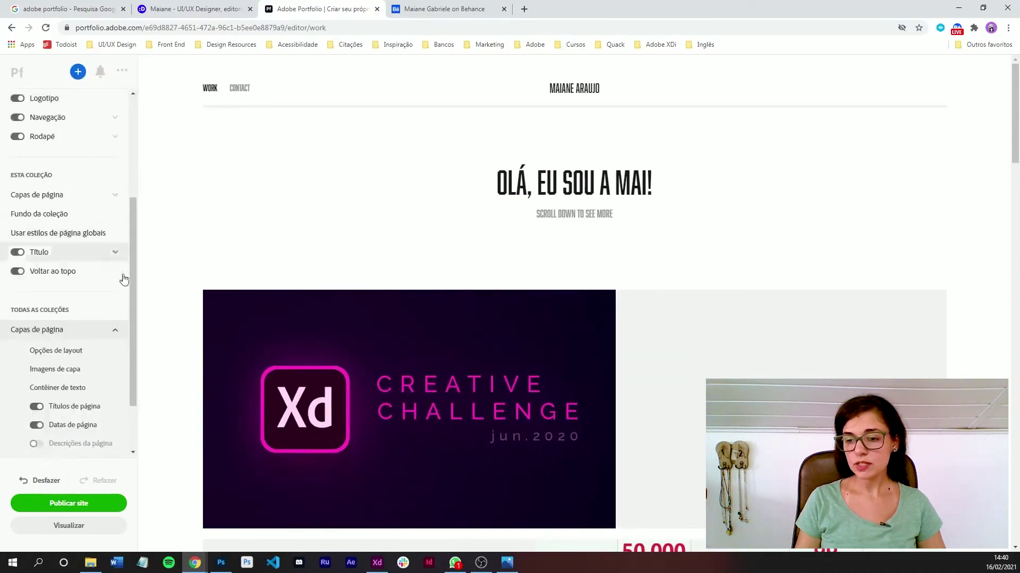
left_click(117, 327)
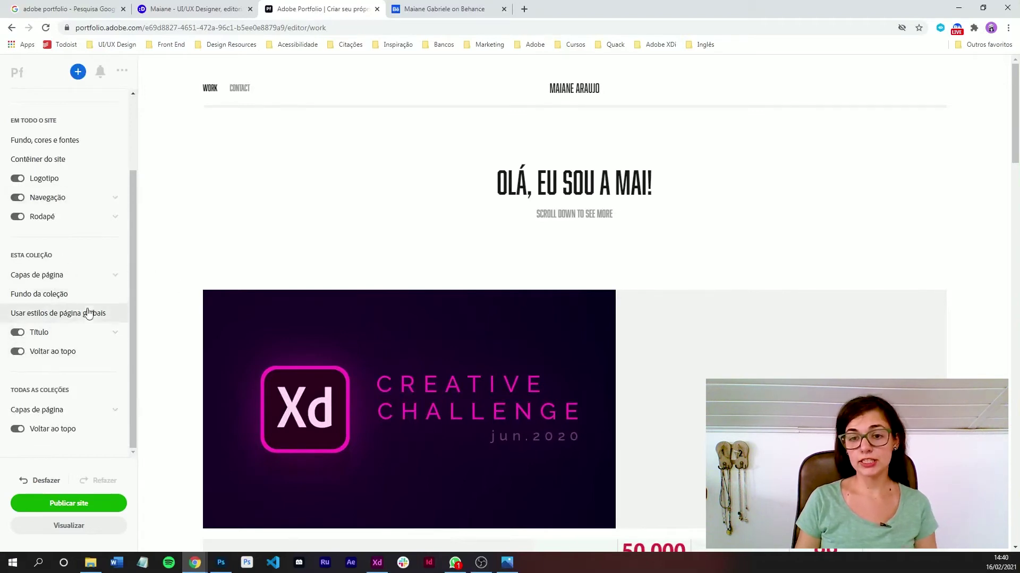
mouse_move(409, 409)
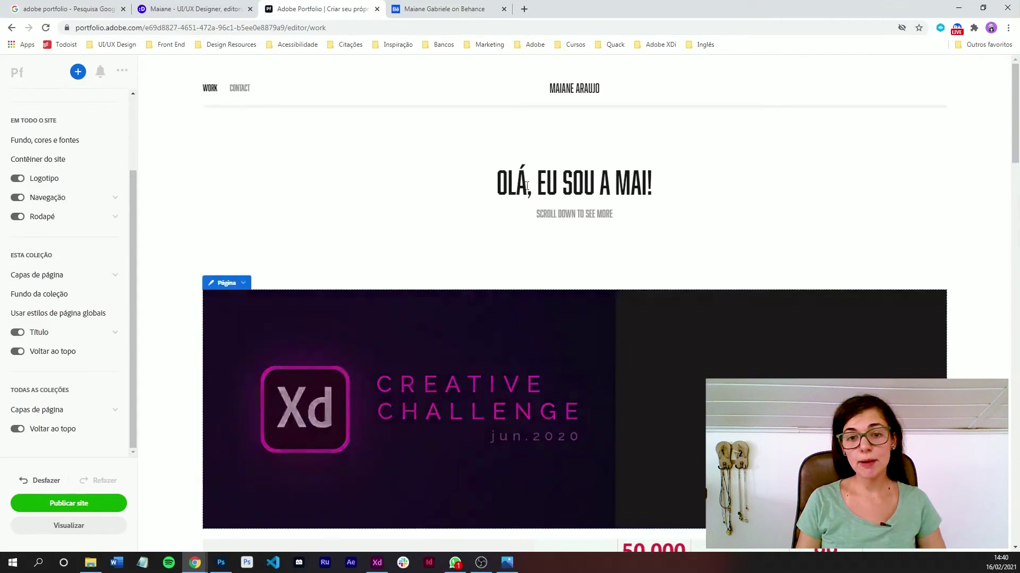
From the Creative Challenge project, set the page container's maximum width to 1400 px
left_click(325, 331)
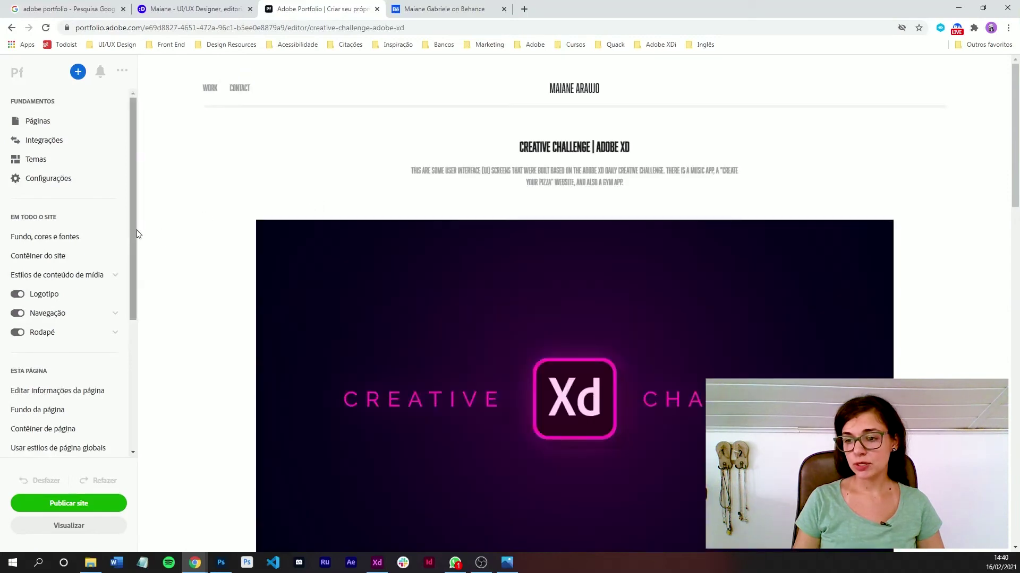
left_click_drag(134, 231, 128, 376)
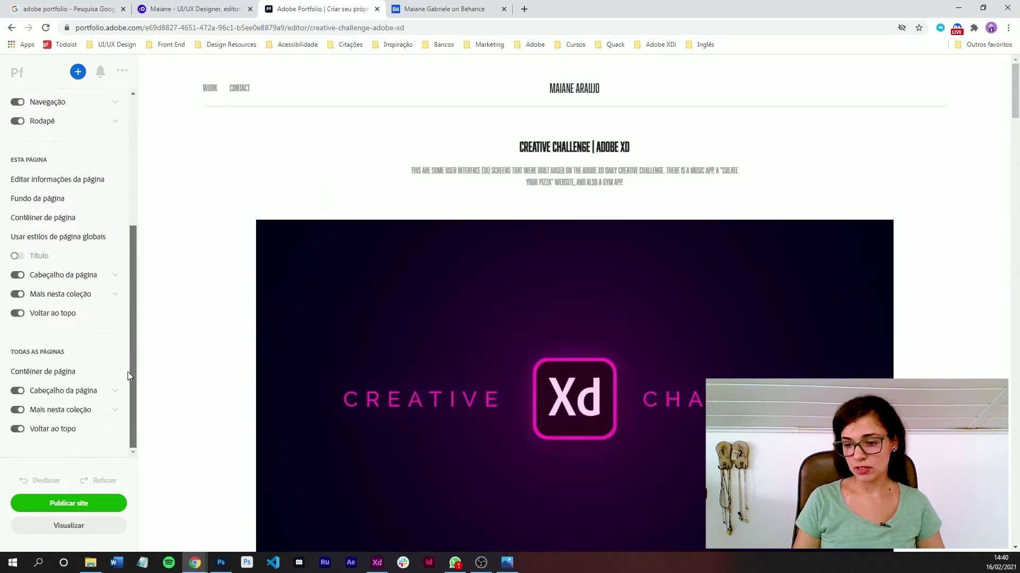
scroll(129, 319, "up", 3)
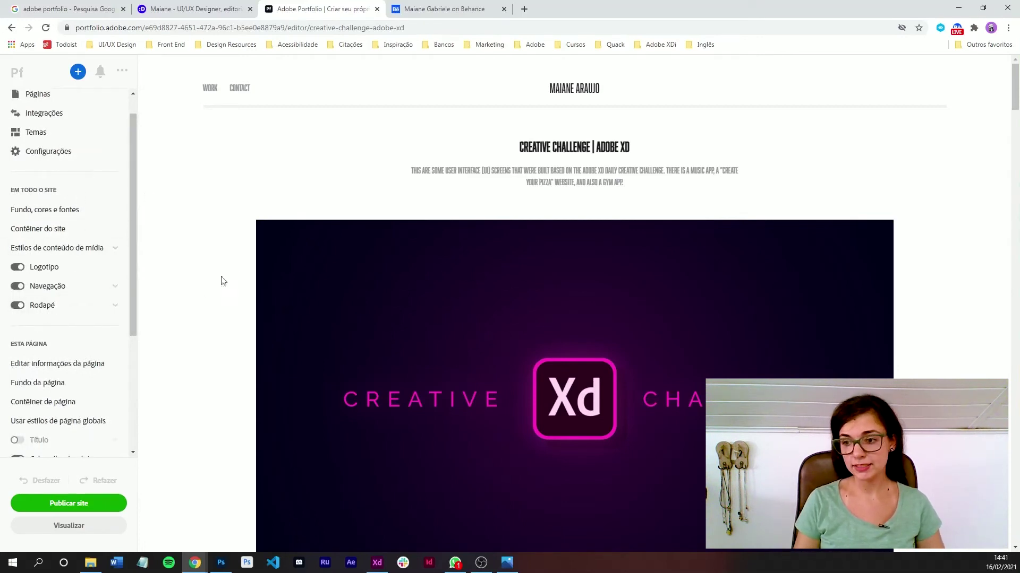
scroll(136, 301, "down", 2)
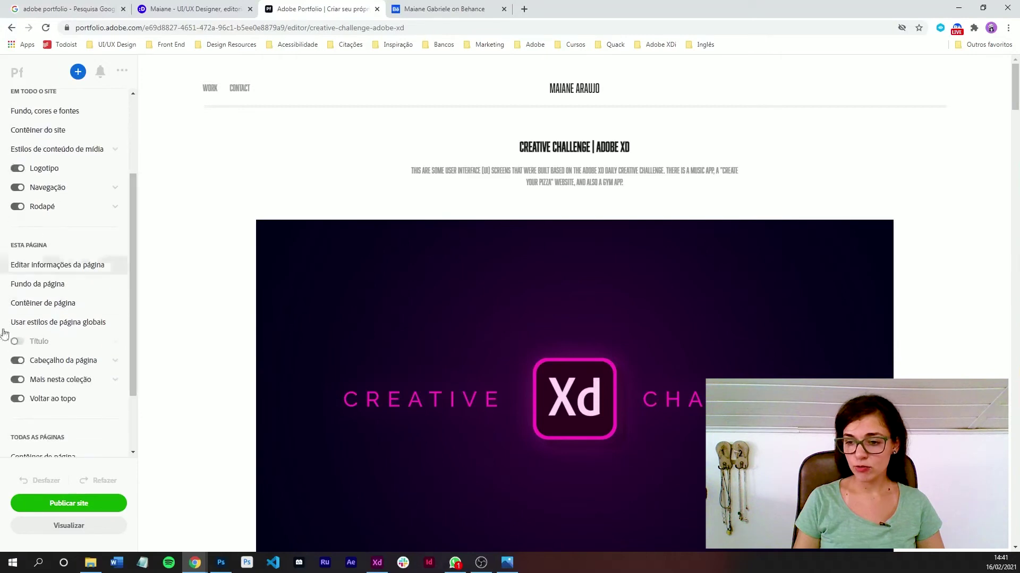
scroll(134, 291, "down", 2)
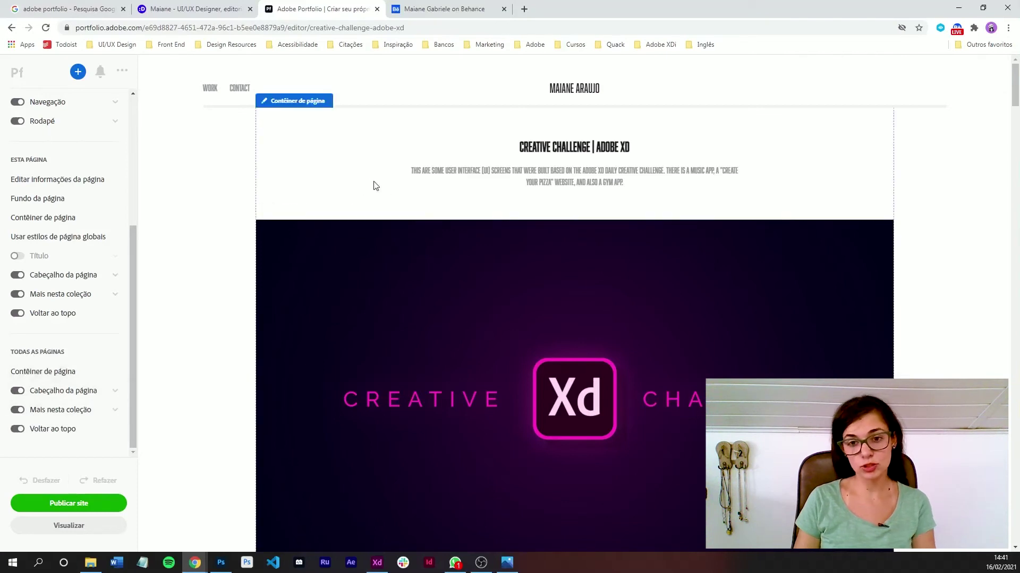
left_click(45, 372)
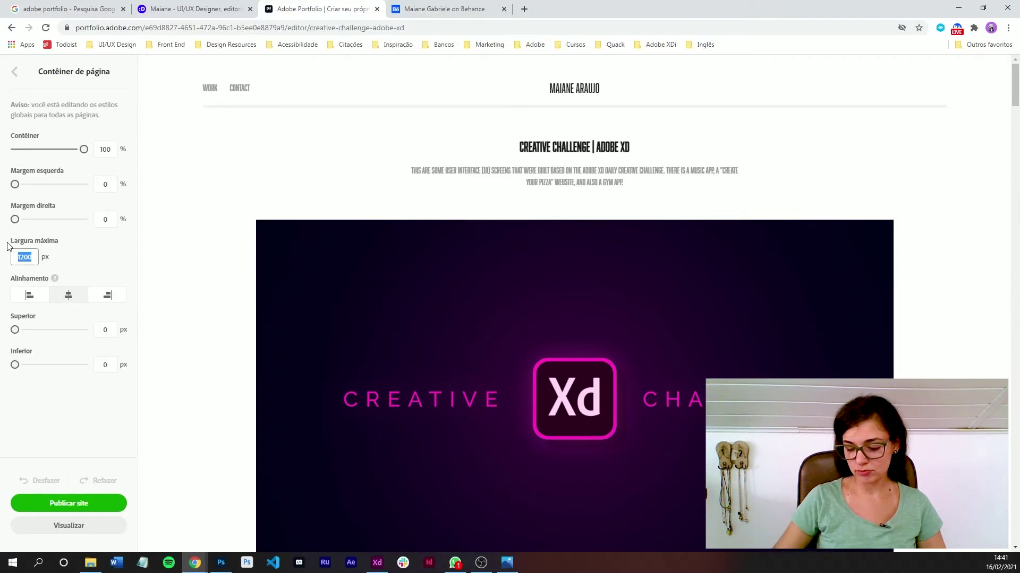
type("1400")
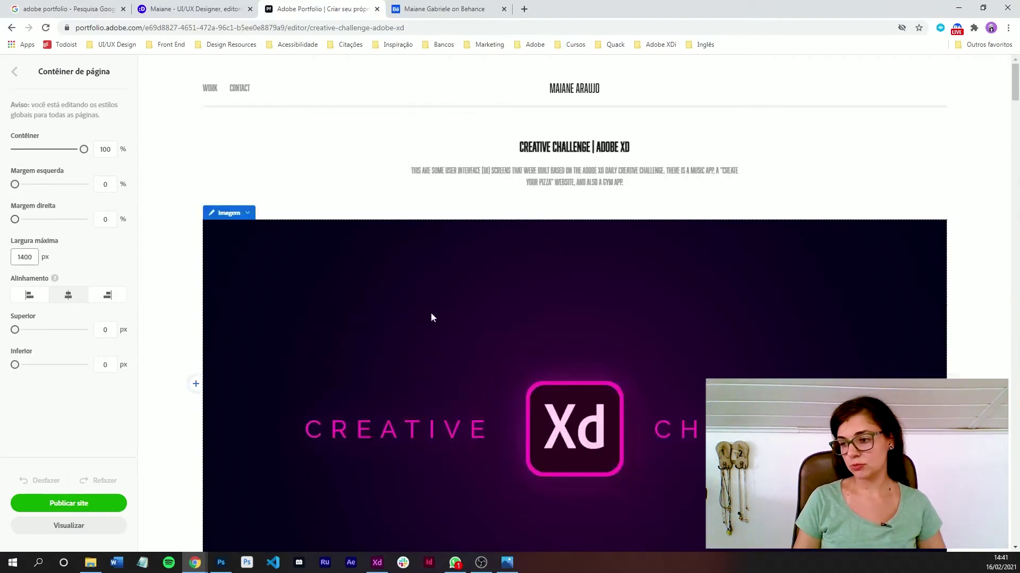
left_click(210, 88)
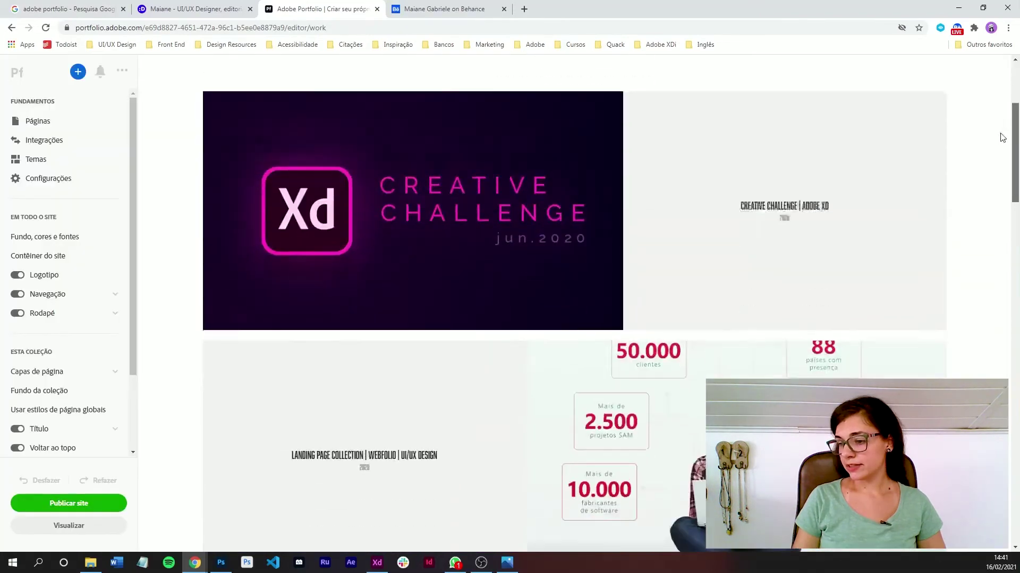
scroll(976, 176, "down", 4)
left_click(802, 198)
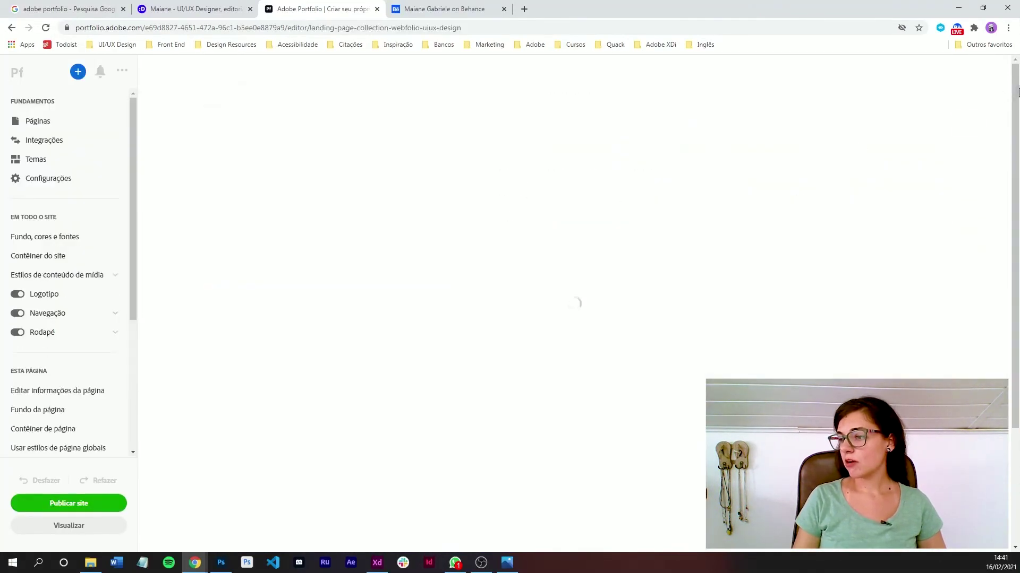
scroll(1003, 211, "down", 1)
scroll(1003, 210, "down", 2)
scroll(1003, 211, "down", 2)
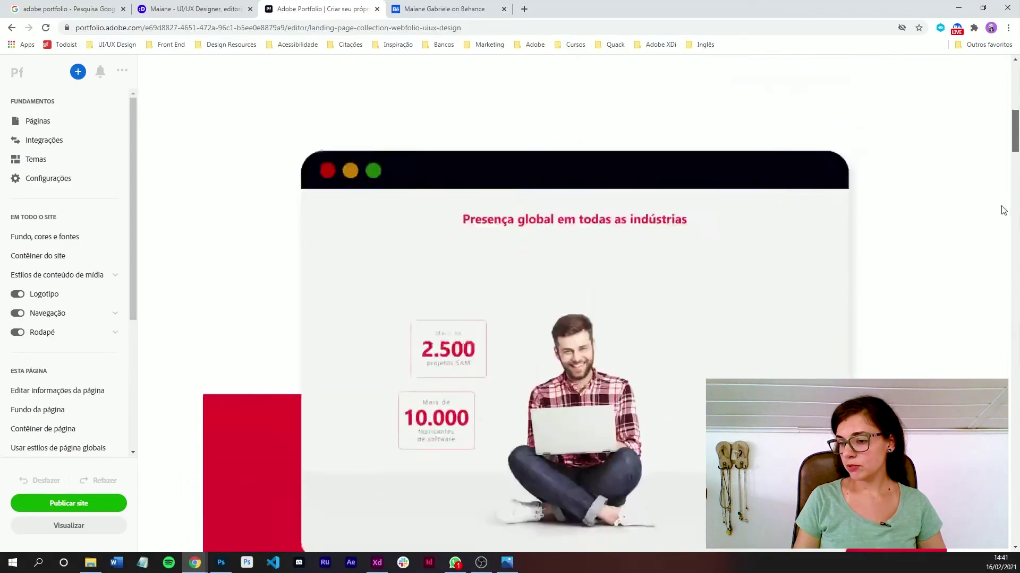
scroll(1003, 210, "up", 5)
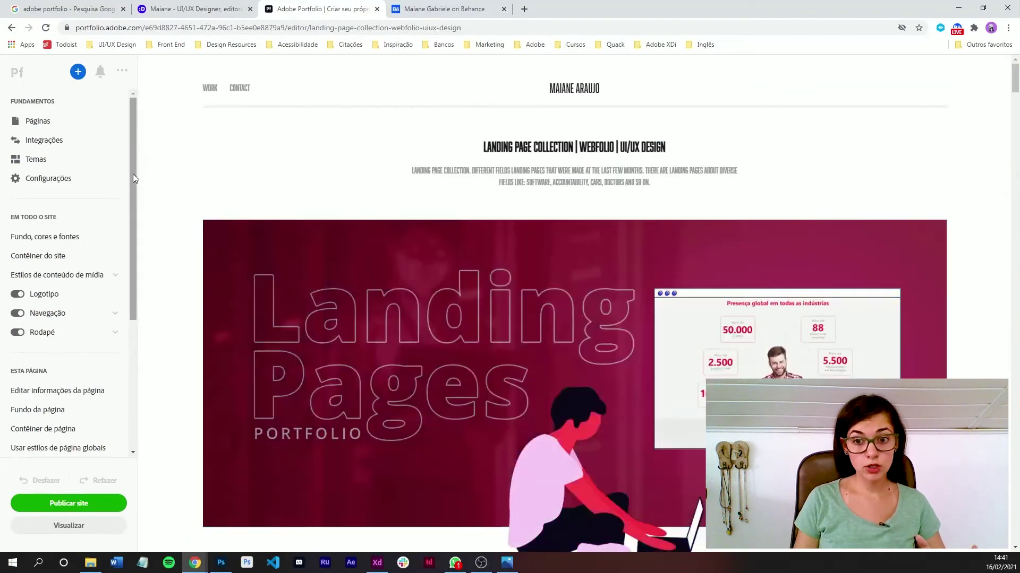
left_click_drag(132, 171, 130, 330)
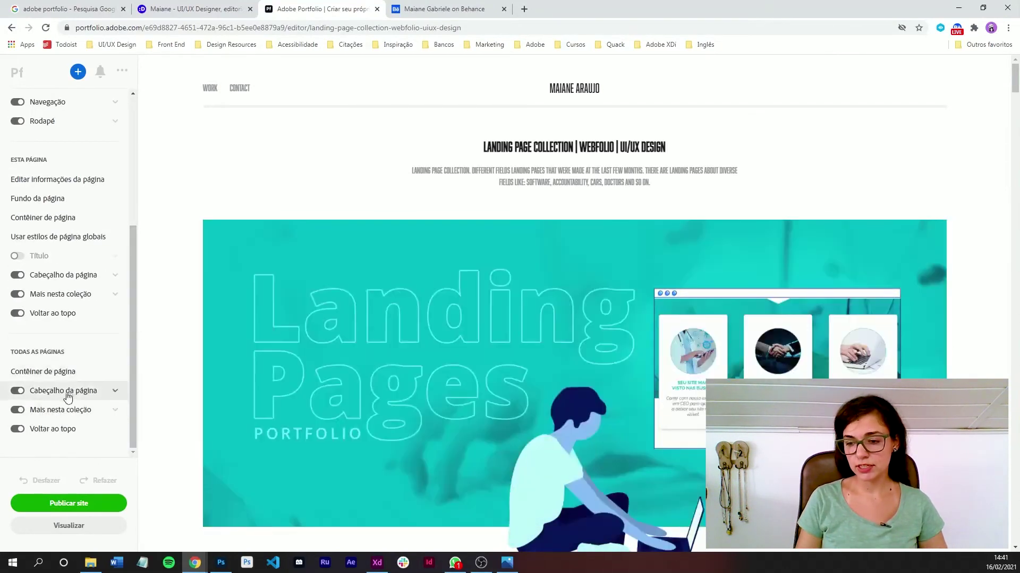
left_click(66, 394)
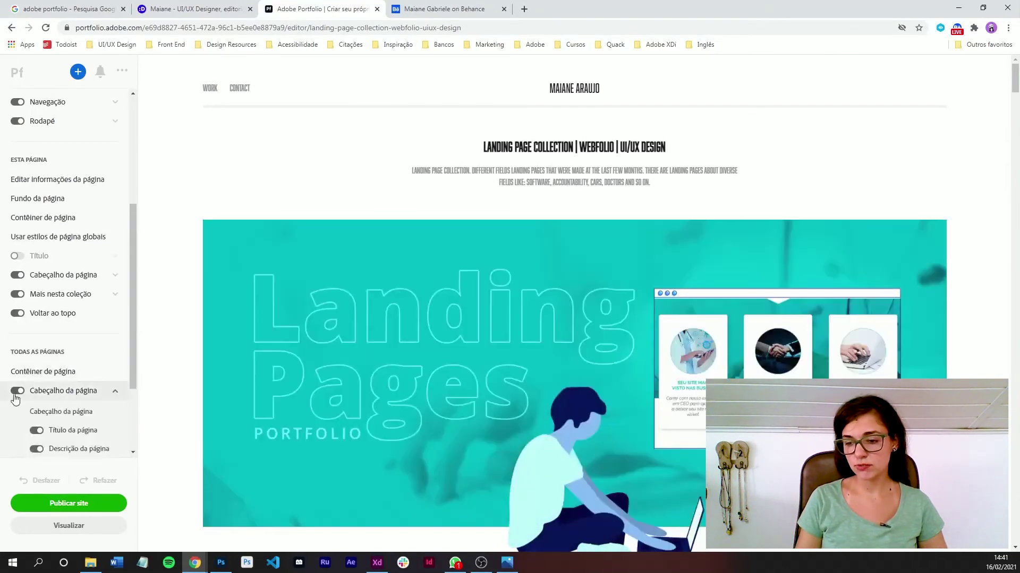
left_click(17, 393)
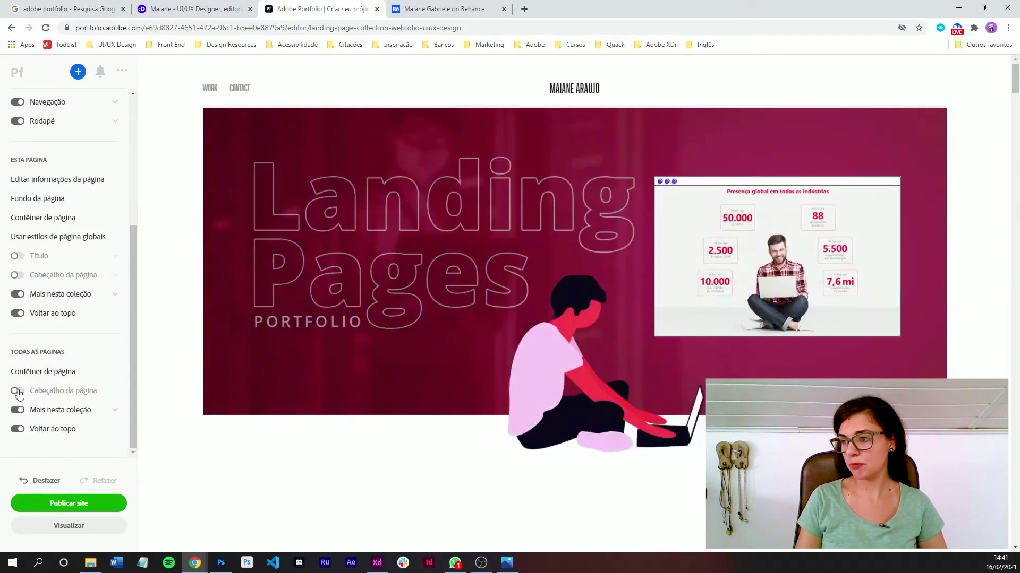
left_click(18, 391)
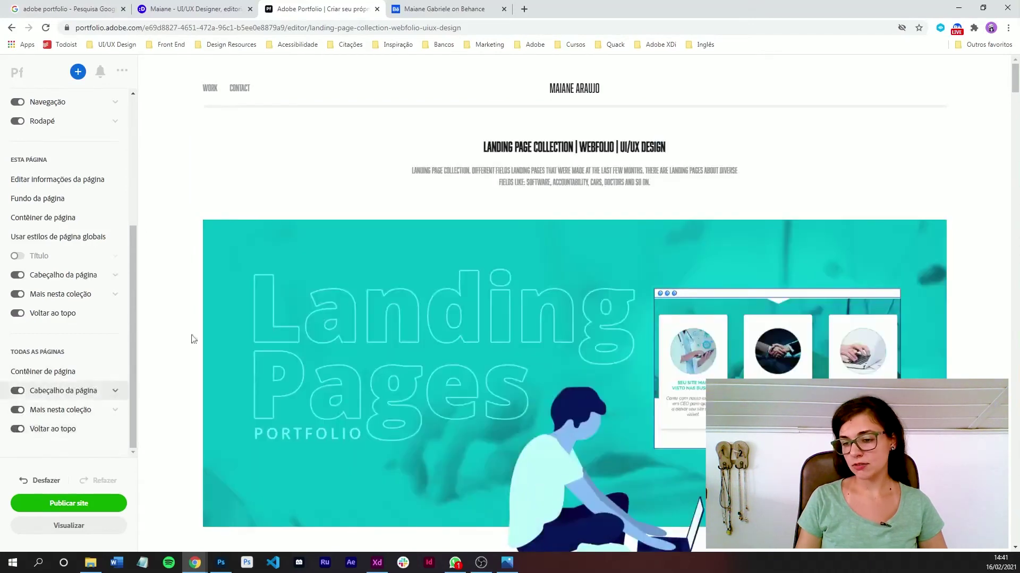
scroll(192, 339, "down", 15)
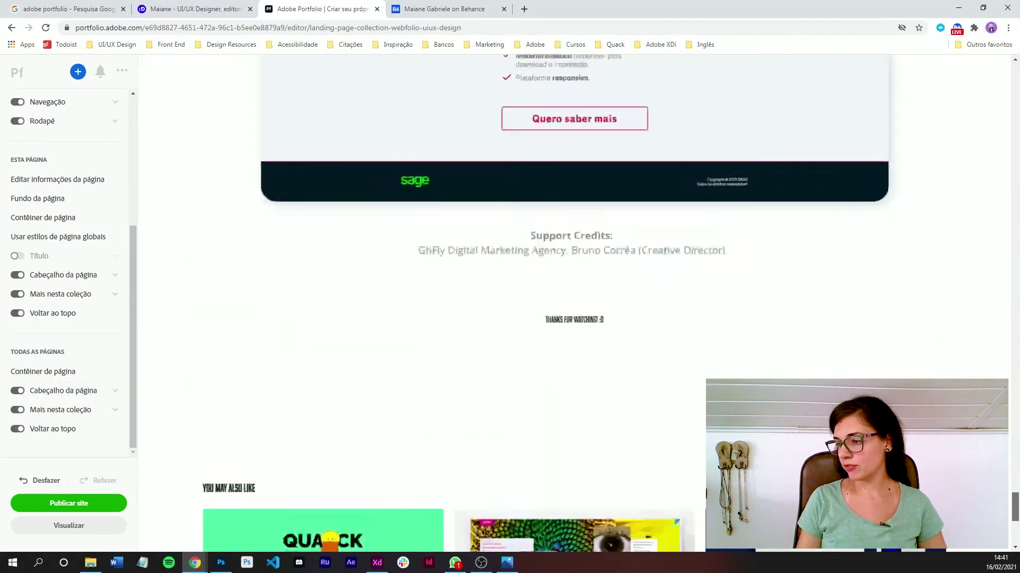
scroll(503, 372, "down", 6)
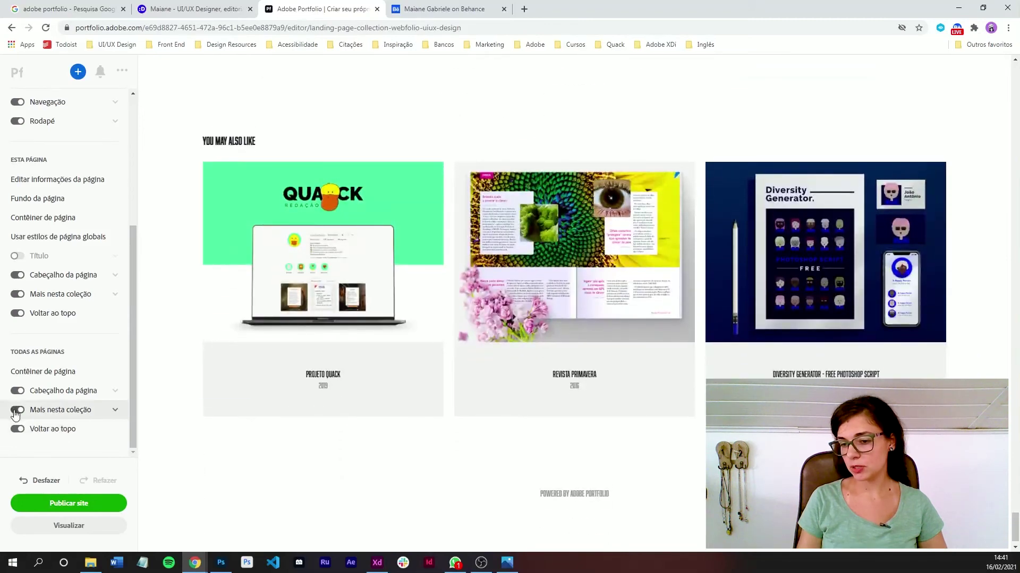
left_click(17, 409)
left_click(18, 410)
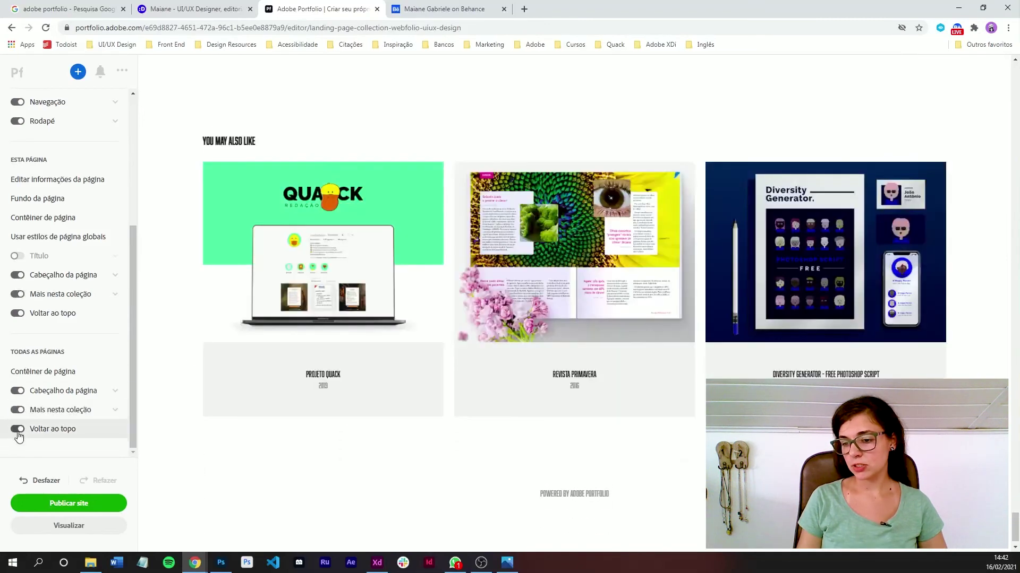
left_click(19, 430)
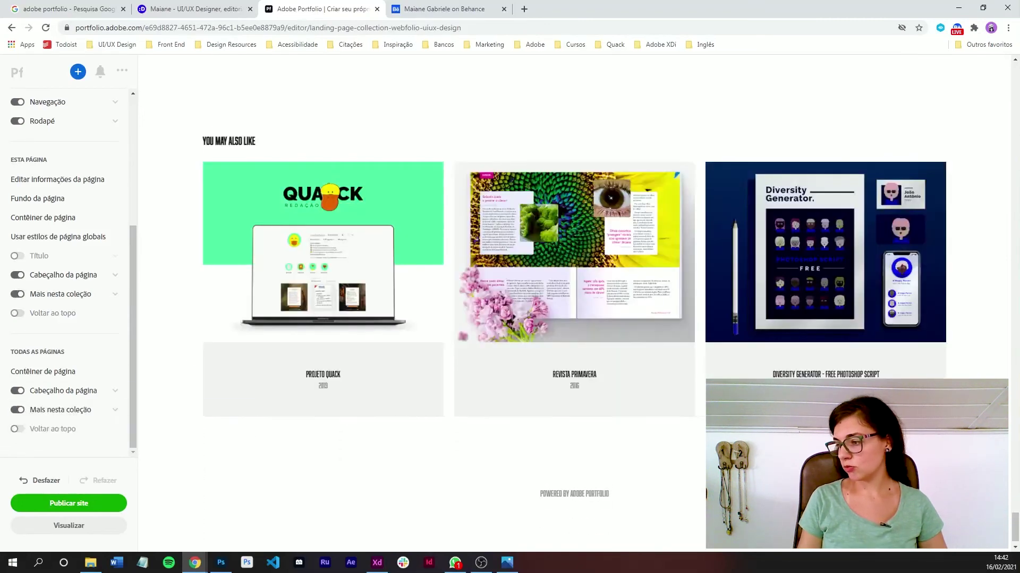
left_click(19, 430)
left_click(93, 393)
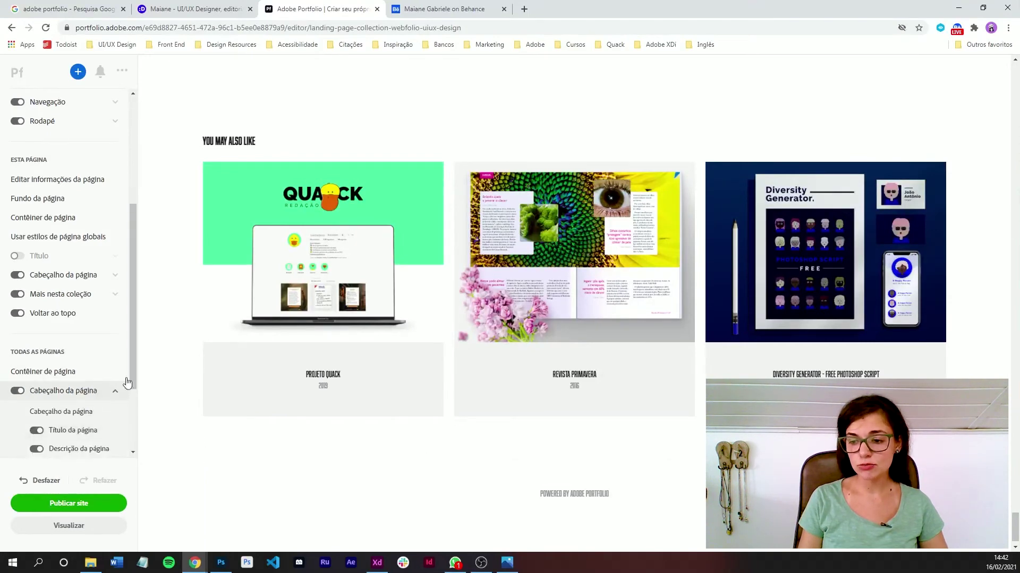
scroll(90, 379, "down", 1)
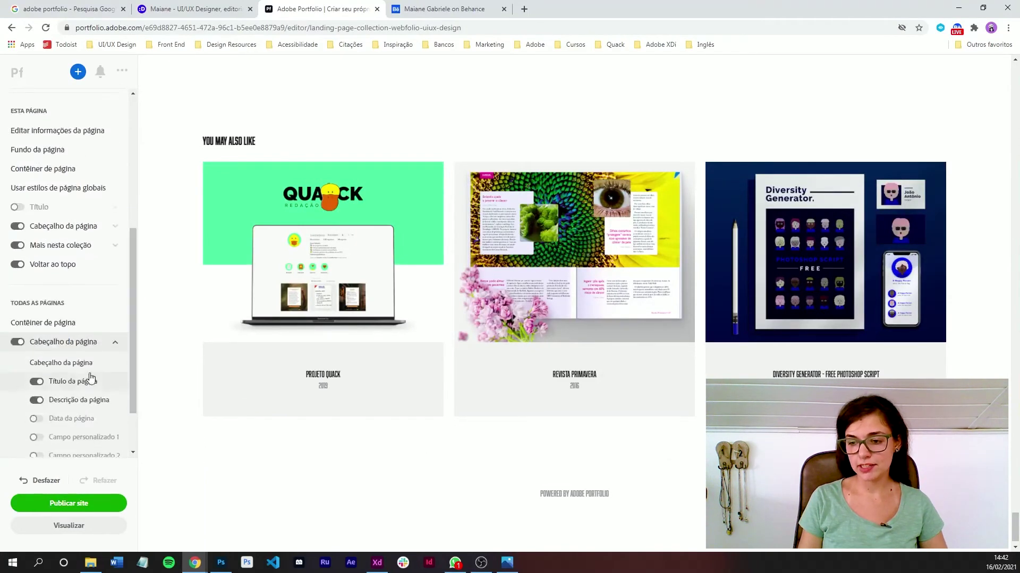
left_click(53, 342)
mouse_move(1015, 529)
left_mouse_down()
mouse_move(1019, 394)
mouse_move(993, 41)
left_mouse_up()
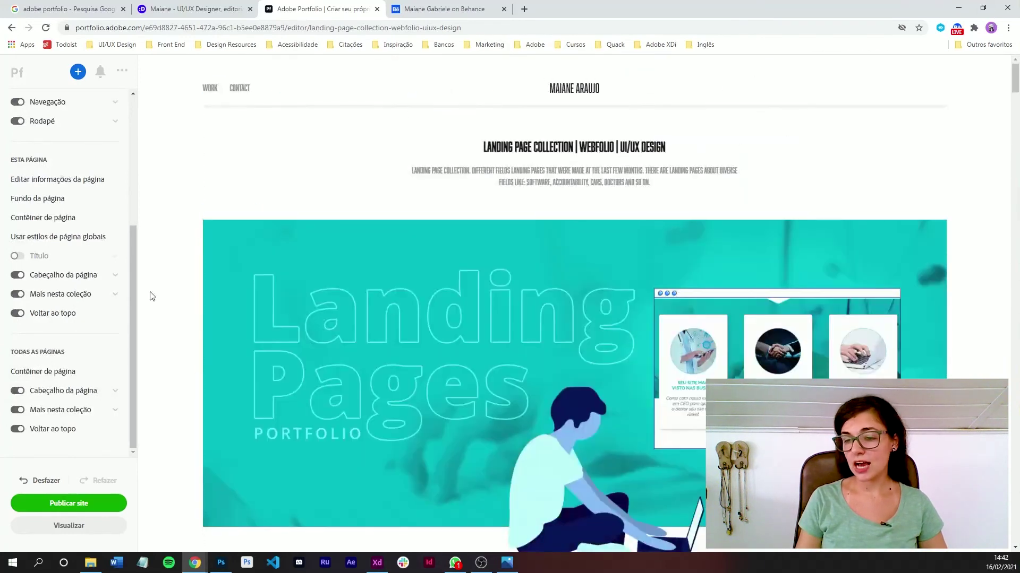
scroll(136, 214, "up", 1)
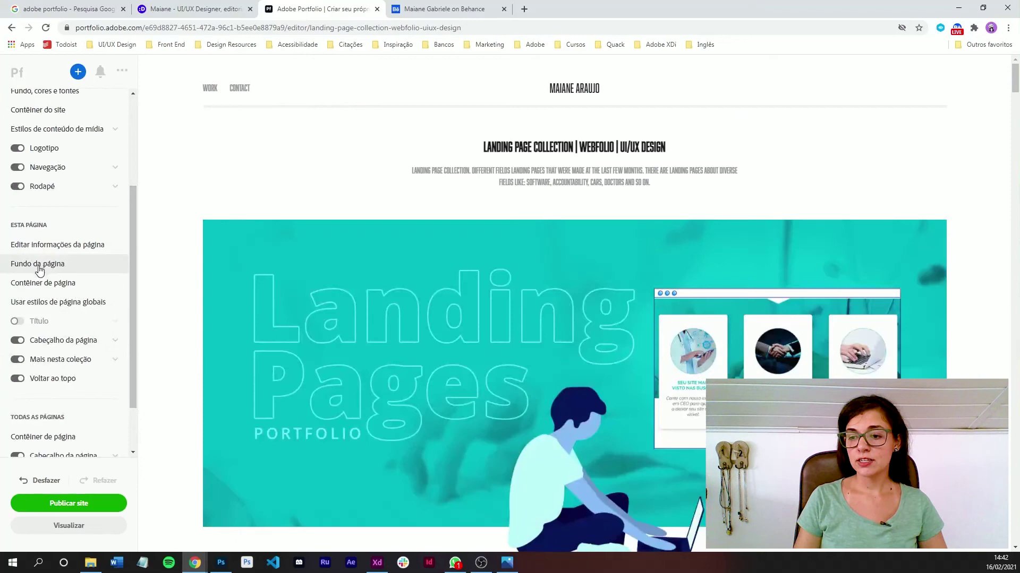
Enable a #C41414 red page background for the Landing Page Collection project
left_click(41, 264)
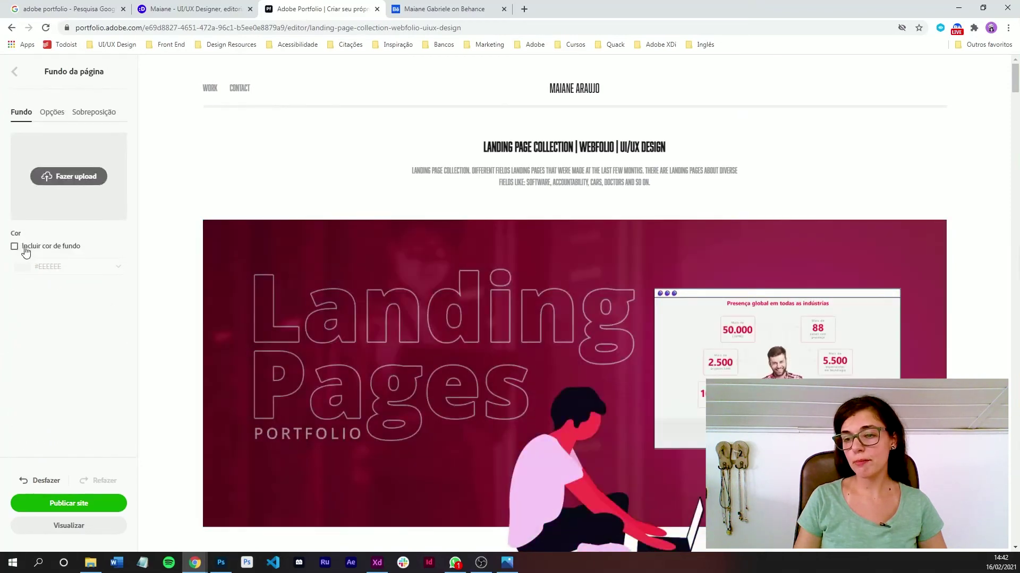
left_click(26, 249)
left_click(64, 267)
left_click(100, 301)
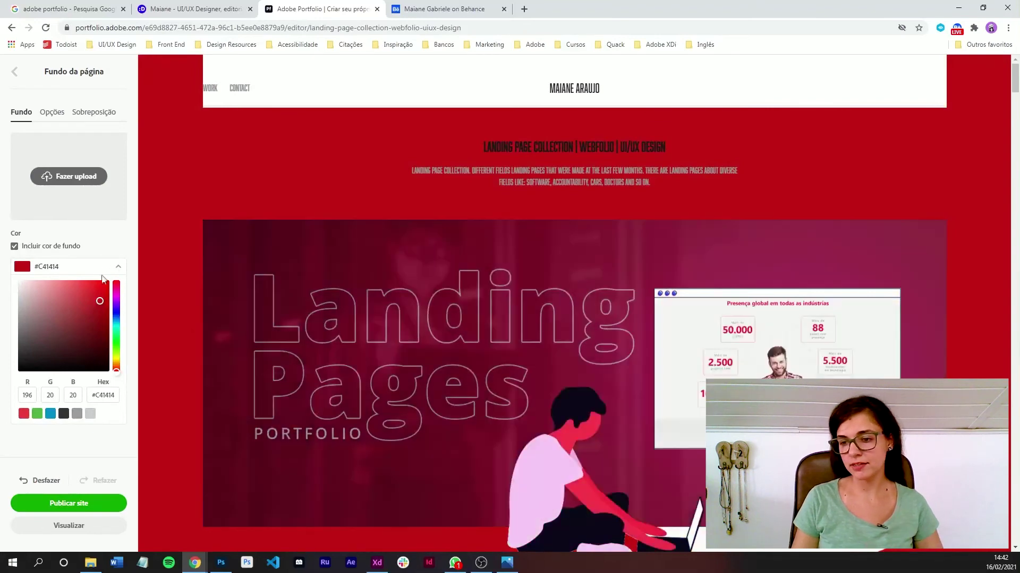
left_click(112, 266)
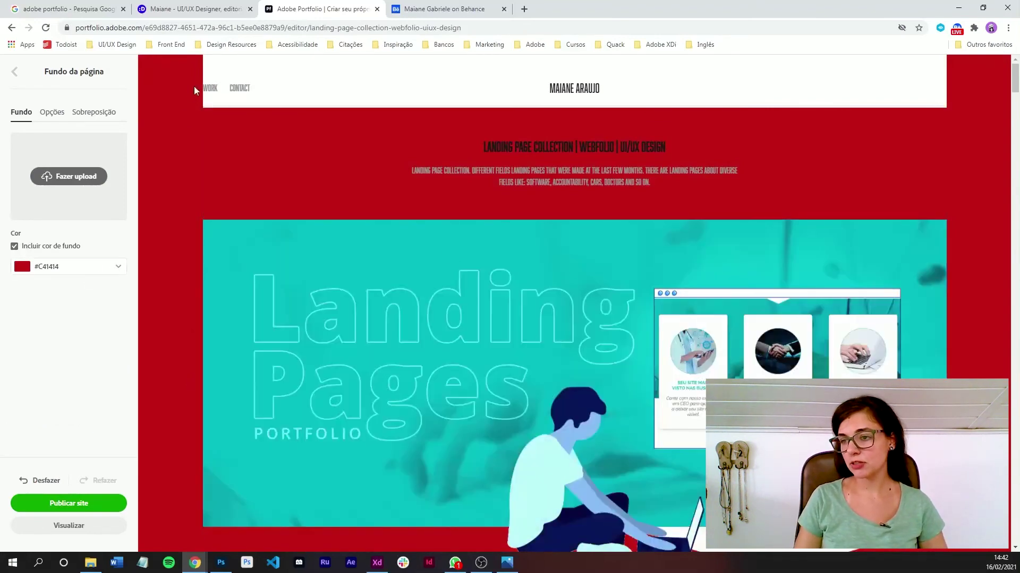
left_click(210, 87)
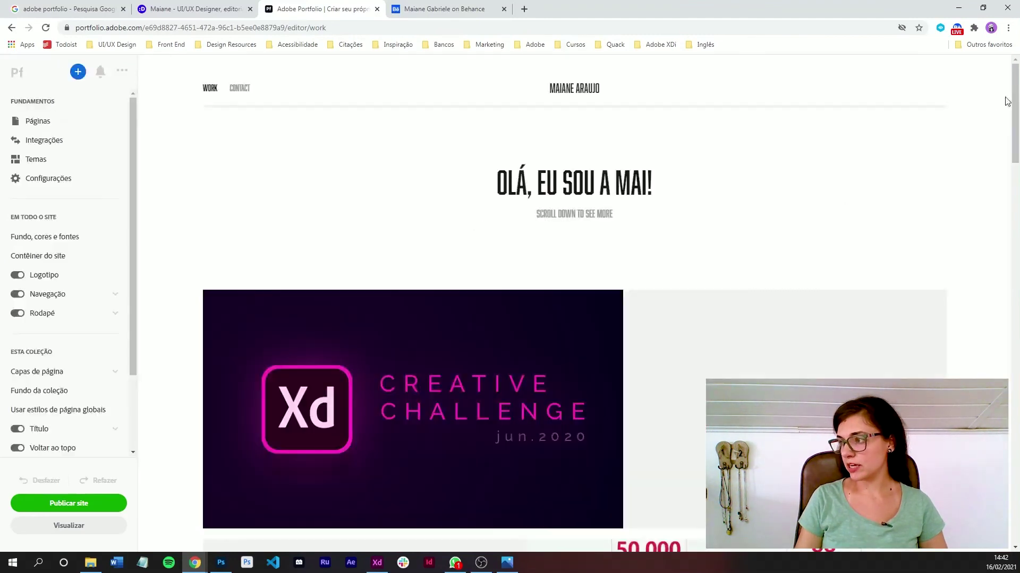
Open the Creative Challenge | Adobe XD project cover from the Work page
scroll(983, 130, "down", 3)
left_click(696, 238)
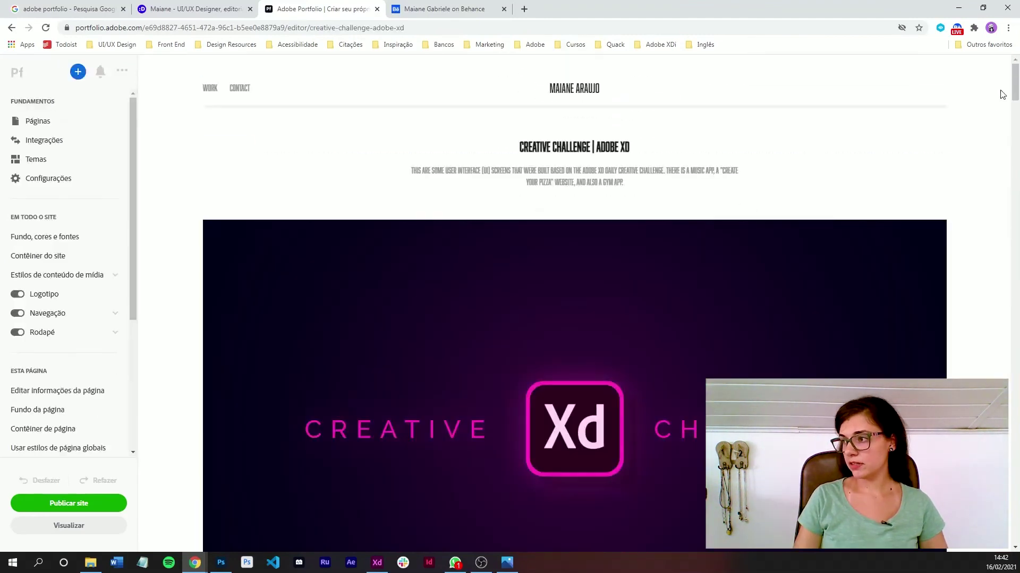
scroll(1004, 94, "down", 3)
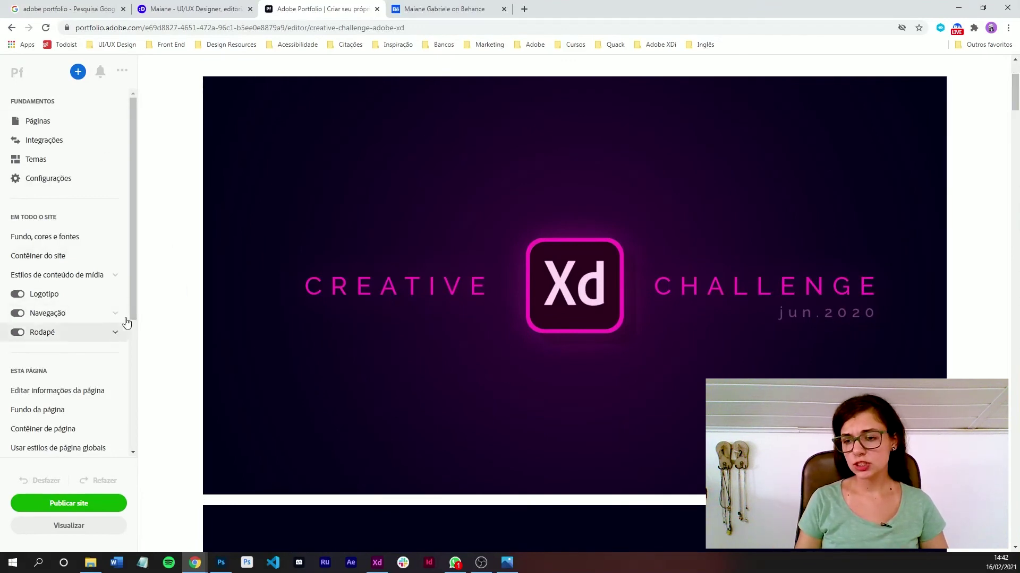
Publish the site, view the live myportfolio.com address in a new tab, then return to the editor
left_click(59, 504)
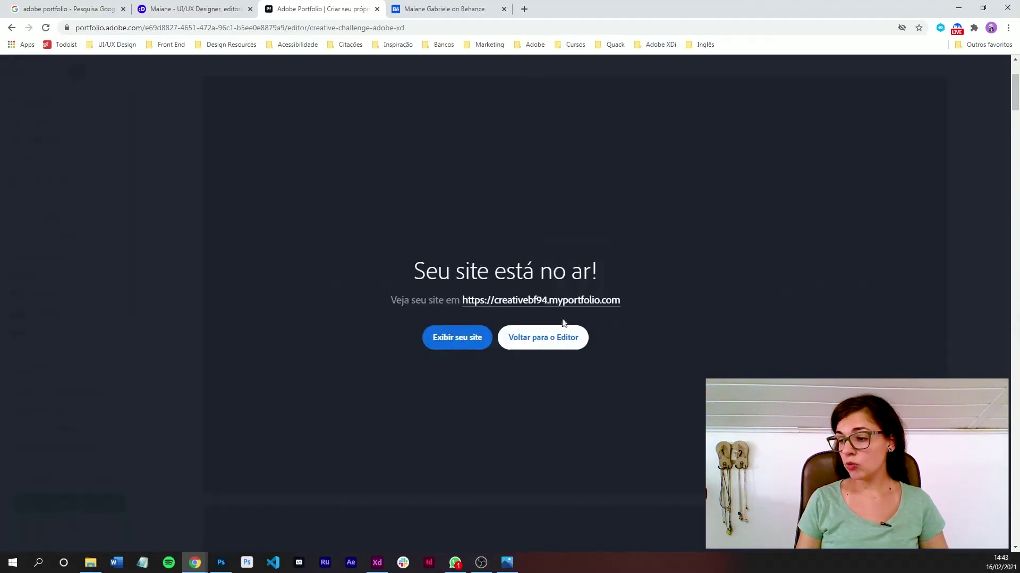
left_click(606, 302)
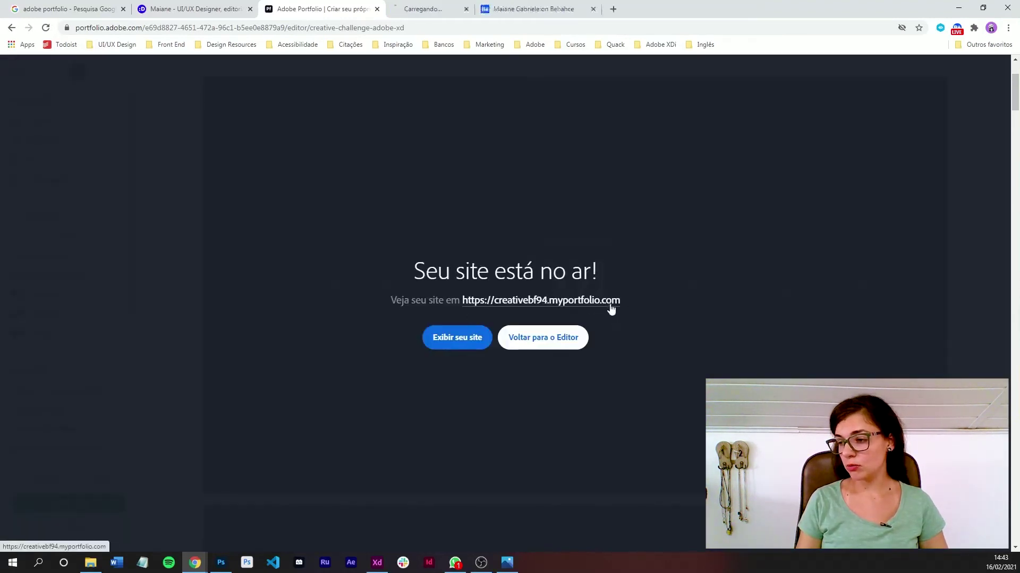
left_click(449, 9)
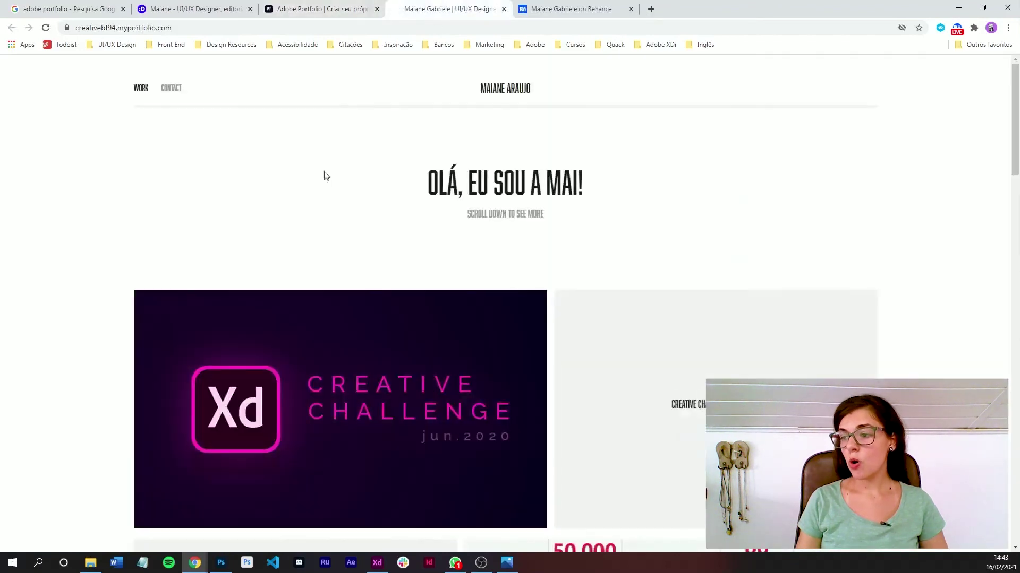
left_click(318, 9)
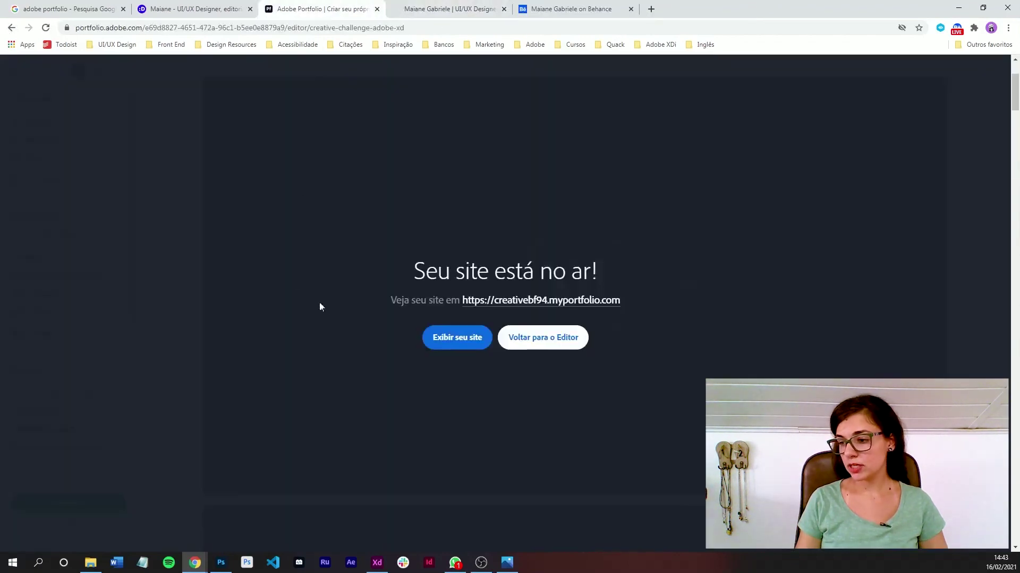
left_click(534, 352)
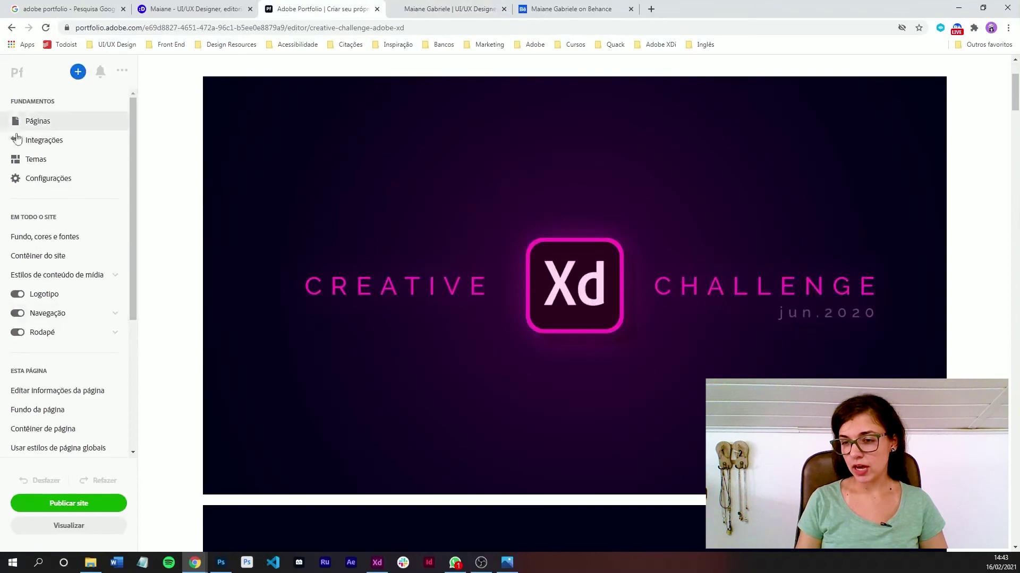
Set the subdomain to sheisacreative.myportfolio.com in the domain name settings and republish the site
left_click(35, 181)
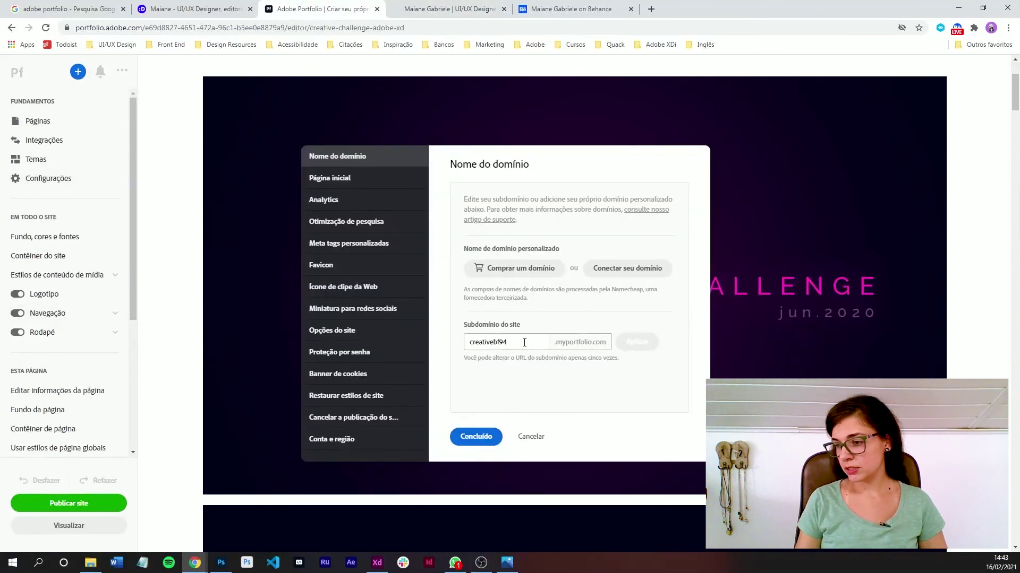
left_click(429, 4)
left_click(335, 8)
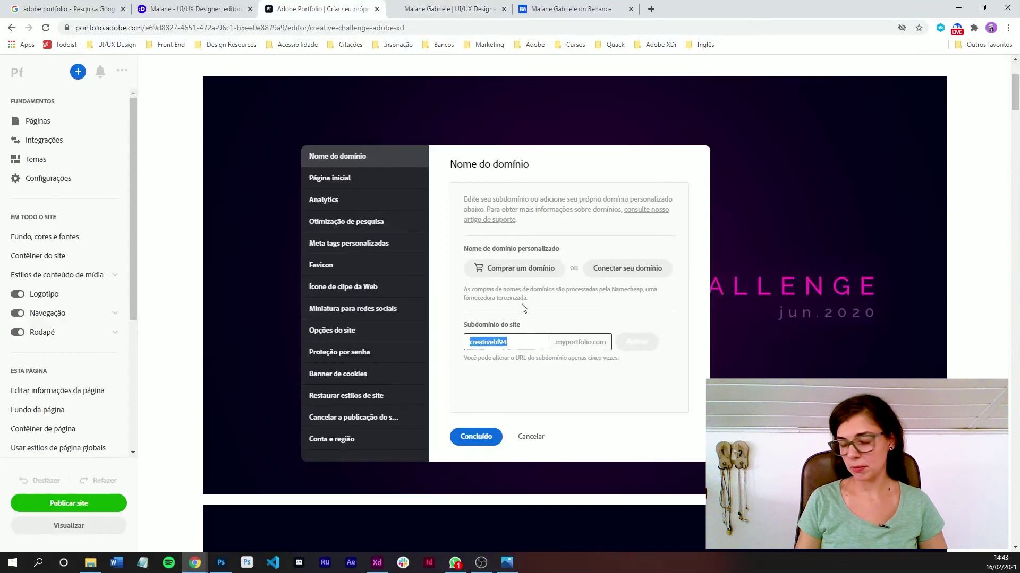
type("maiane")
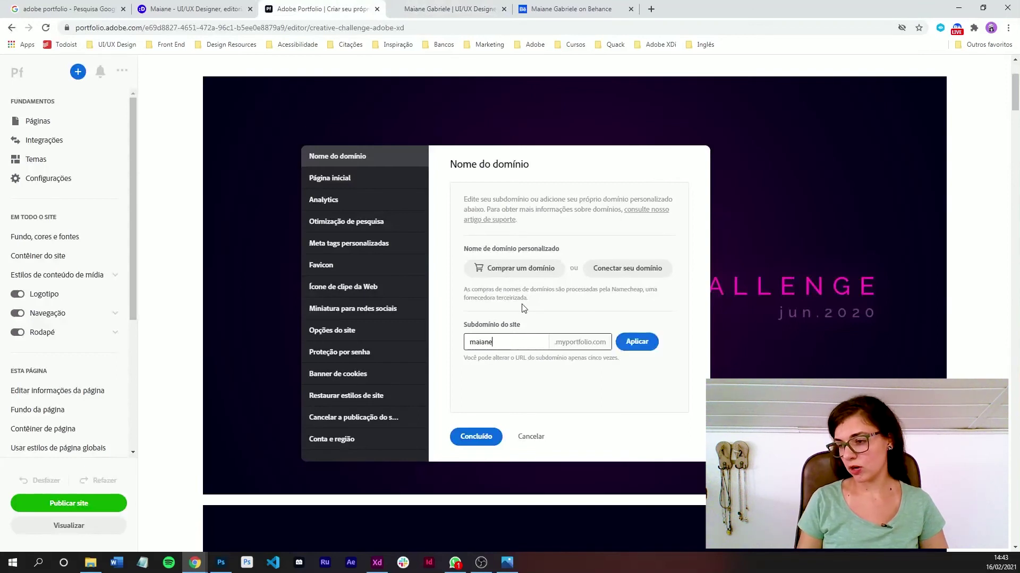
left_click(639, 348)
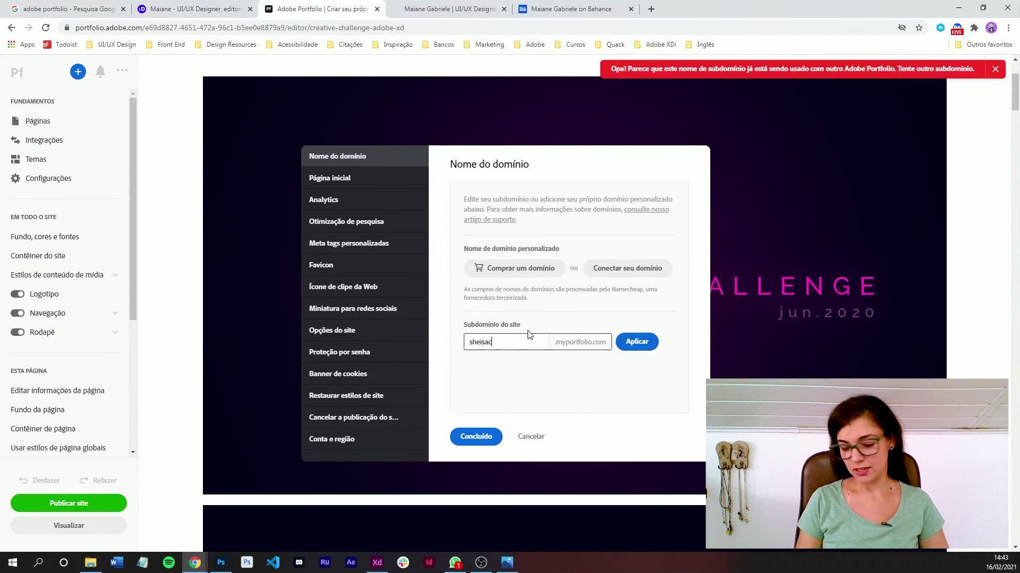
left_click(624, 343)
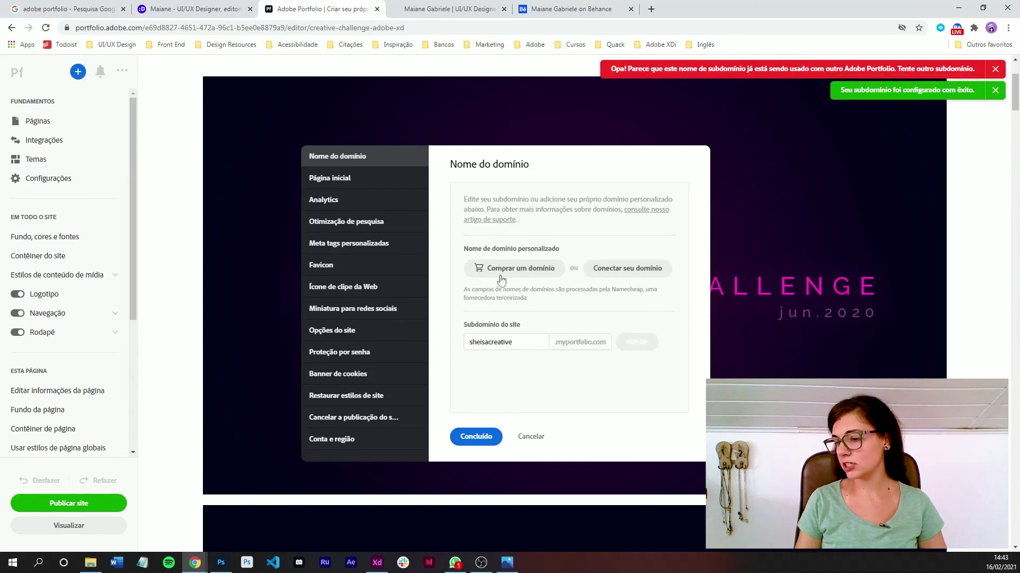
left_click(475, 437)
left_click(99, 502)
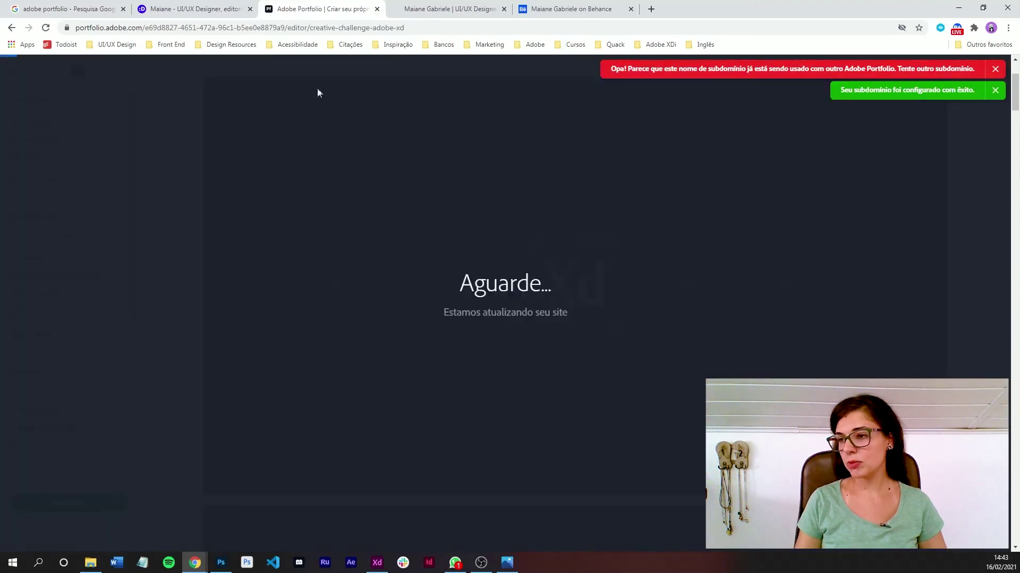